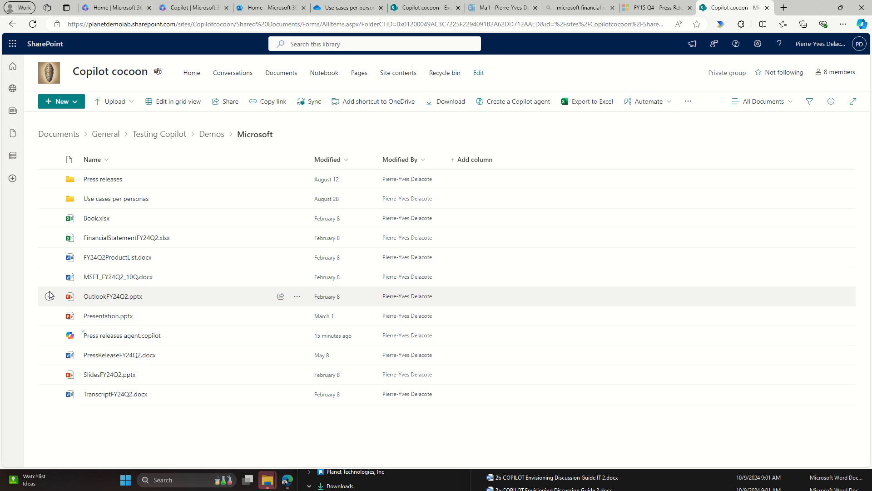
- Select OutlookFY24Q2.pptx and send the site's Copilot the suggested prompt "Summarize the selected file."
{"action": "left_click", "coordinate": [48, 296]}
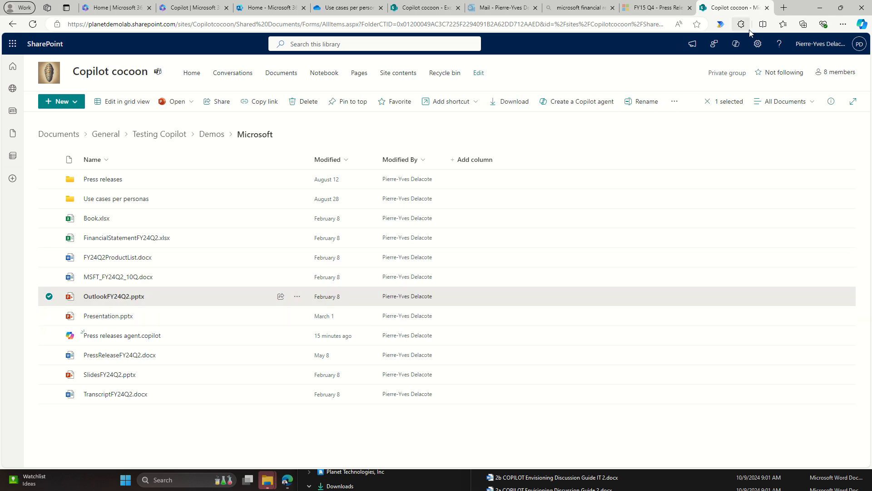
{"action": "left_click", "coordinate": [736, 44]}
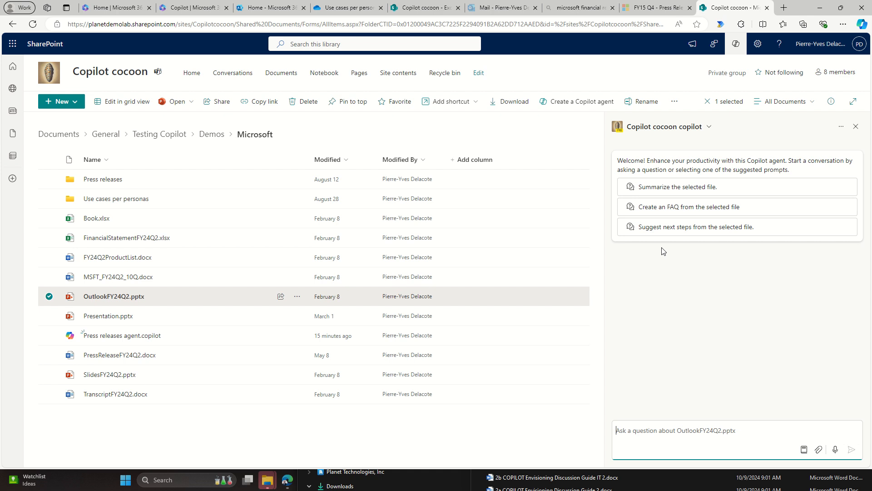
{"action": "left_click", "coordinate": [677, 188]}
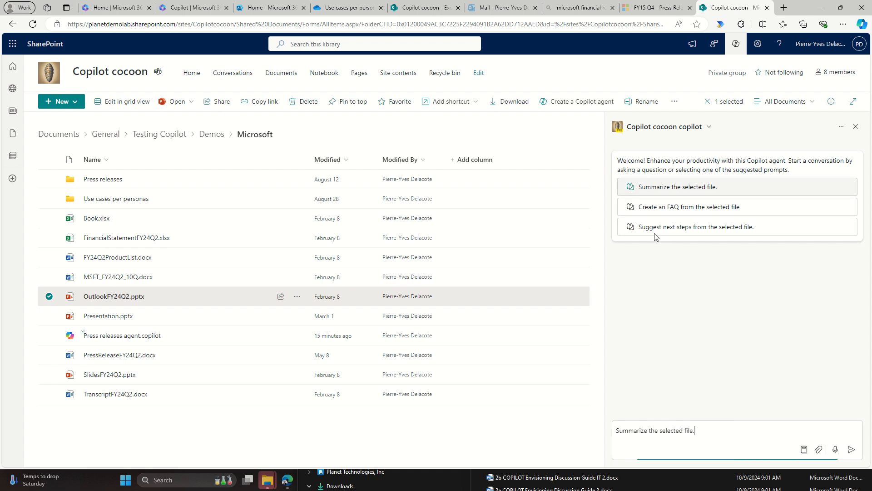
{"action": "left_click", "coordinate": [851, 449]}
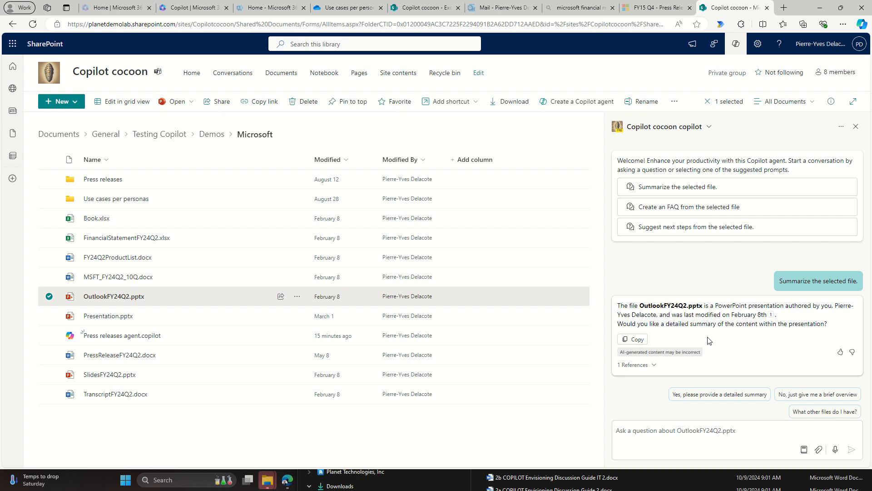
- Answer Copilot with "yes" to request a detailed summary of the presentation, and review the reply
{"action": "left_click", "coordinate": [686, 431]}
{"action": "type", "text": "yes"}
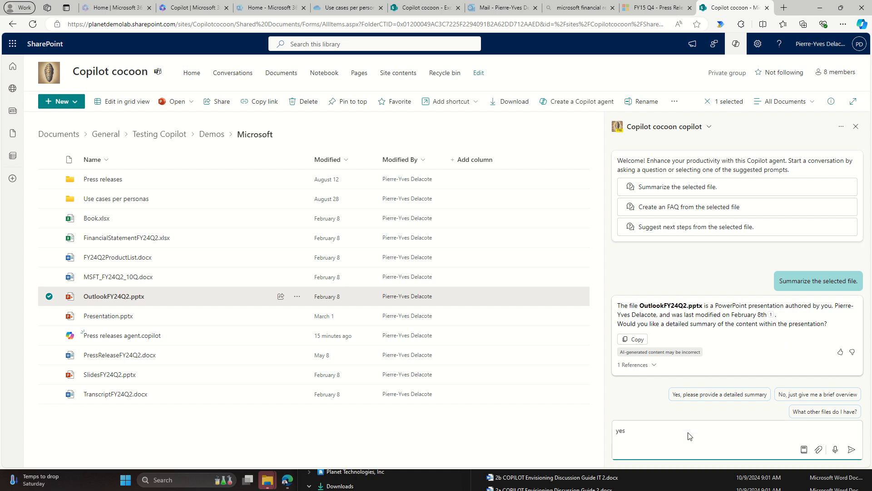
{"action": "key", "text": "Return"}
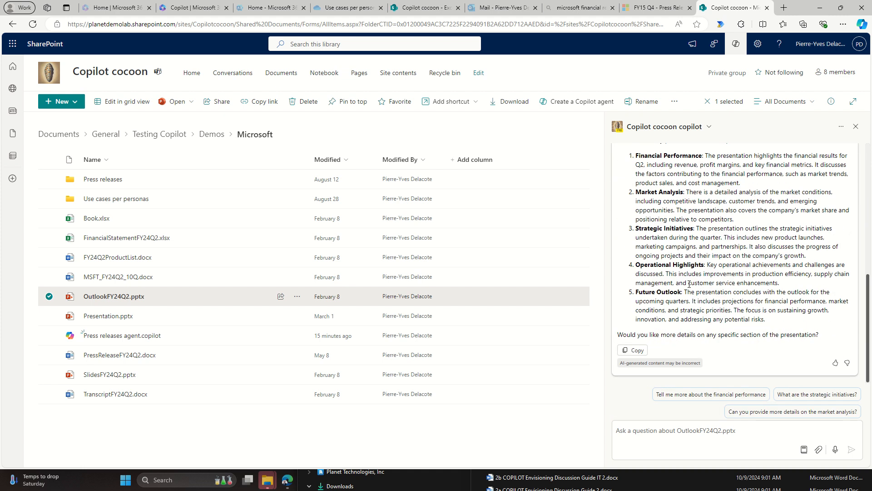
{"action": "scroll", "coordinate": [689, 283], "scroll_direction": "up", "scroll_amount": 3}
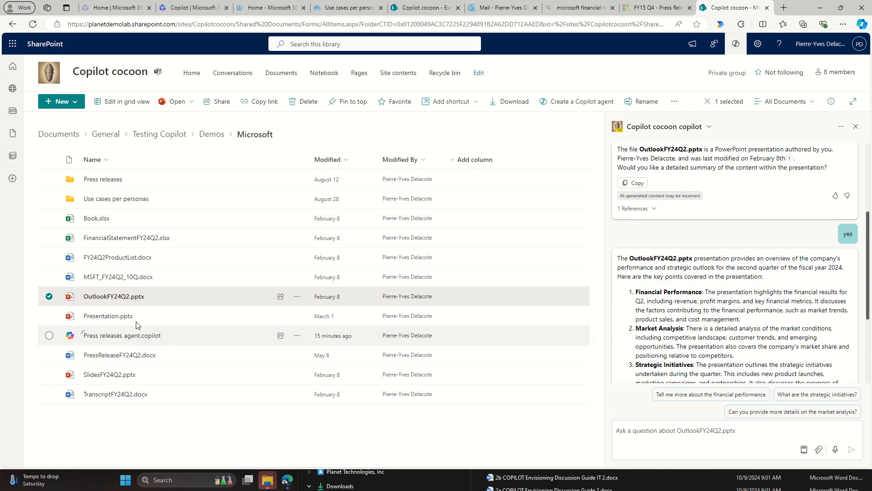
- Deselect OutlookFY24Q2.pptx and open the Press releases folder with the Copilot chat closed
{"action": "left_click", "coordinate": [48, 298]}
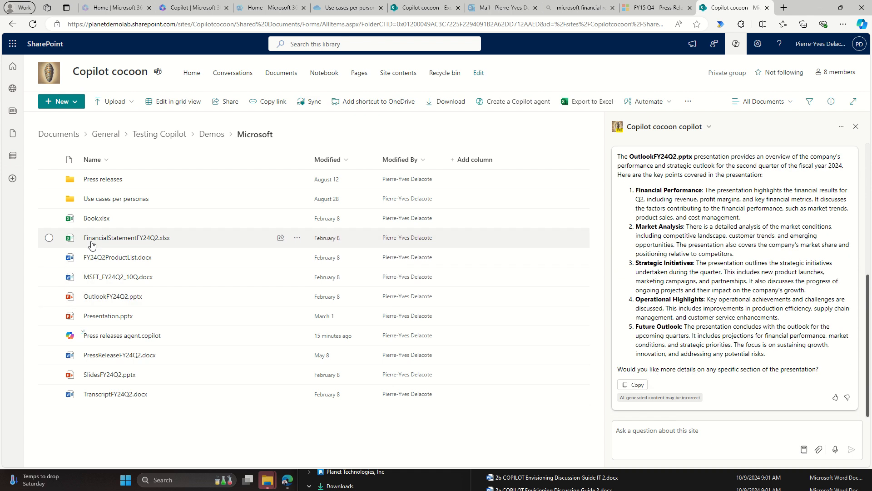
{"action": "left_click", "coordinate": [97, 180]}
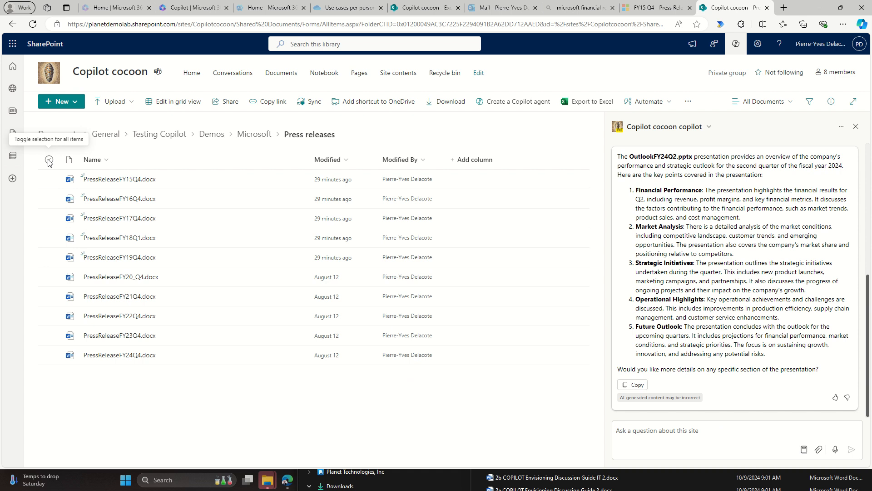
{"action": "left_click", "coordinate": [842, 127]}
{"action": "scroll", "coordinate": [674, 354], "scroll_direction": "up", "scroll_amount": 5}
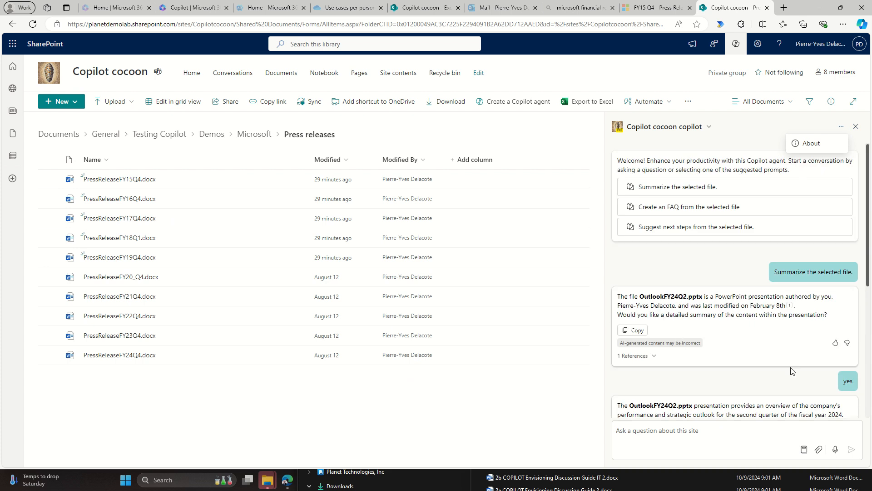
{"action": "left_click", "coordinate": [856, 127]}
{"action": "left_click", "coordinate": [856, 127]}
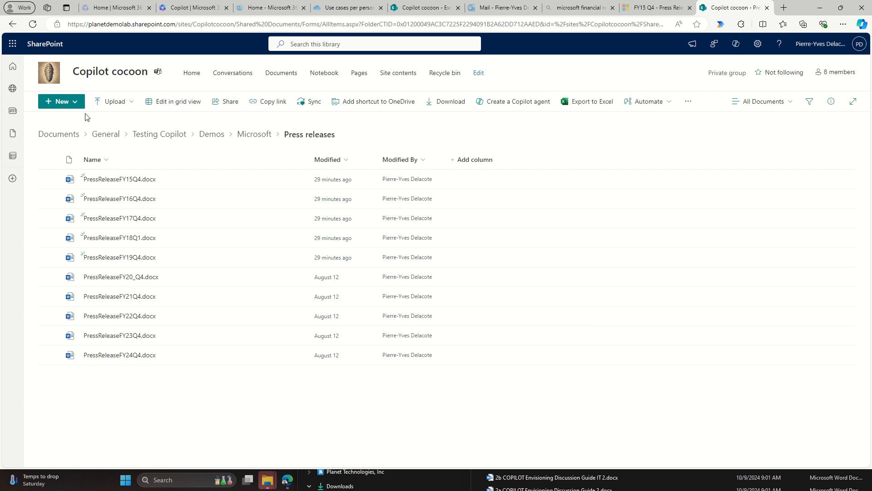
- Select all the press release documents in the folder and open a new Copilot chat about them
{"action": "left_click", "coordinate": [50, 159]}
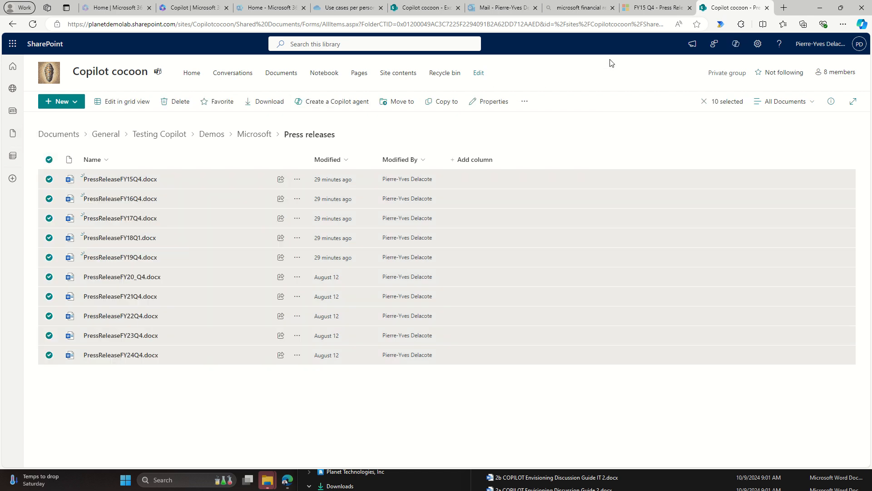
{"action": "left_click", "coordinate": [735, 46]}
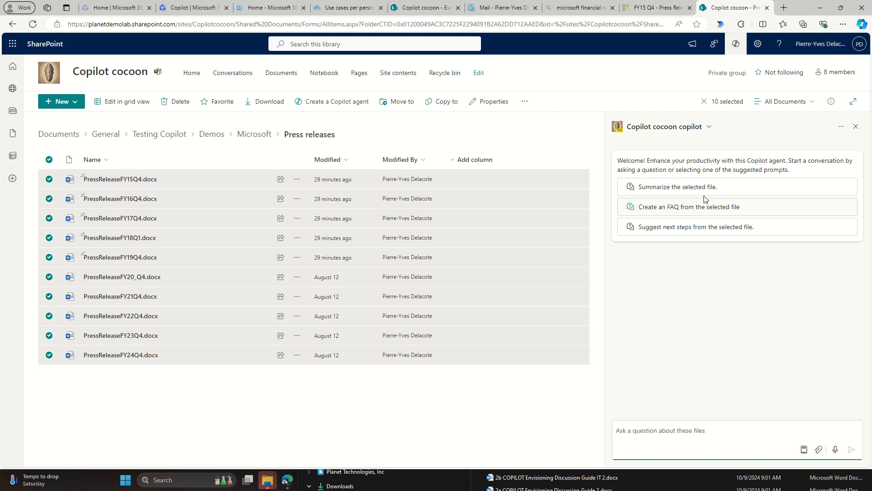
{"action": "left_click", "coordinate": [677, 436]}
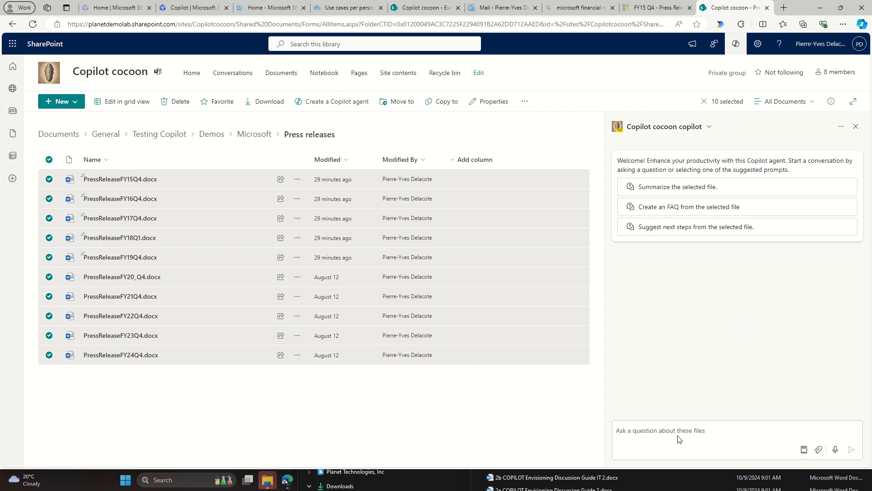
- Ask Copilot to "Summarize the selected files" and review its answer from the beginning
{"action": "left_click", "coordinate": [729, 428]}
{"action": "type", "text": "s"}
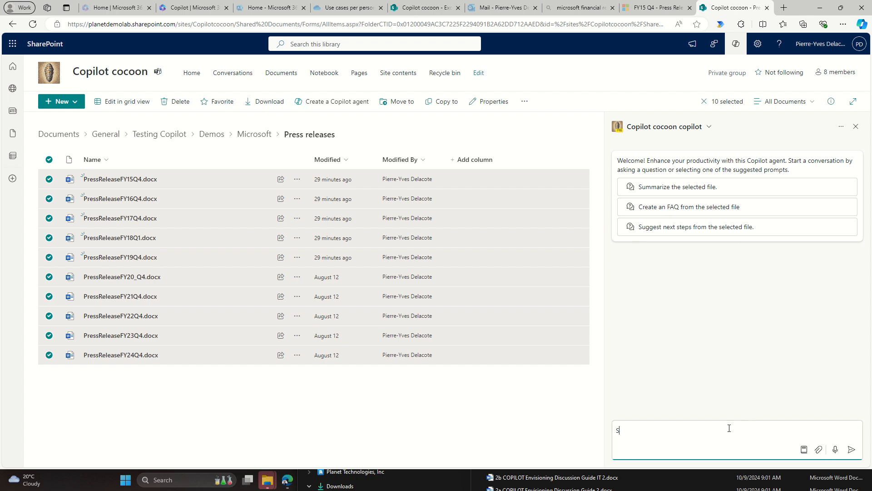
{"action": "type", "text": "ummariz"}
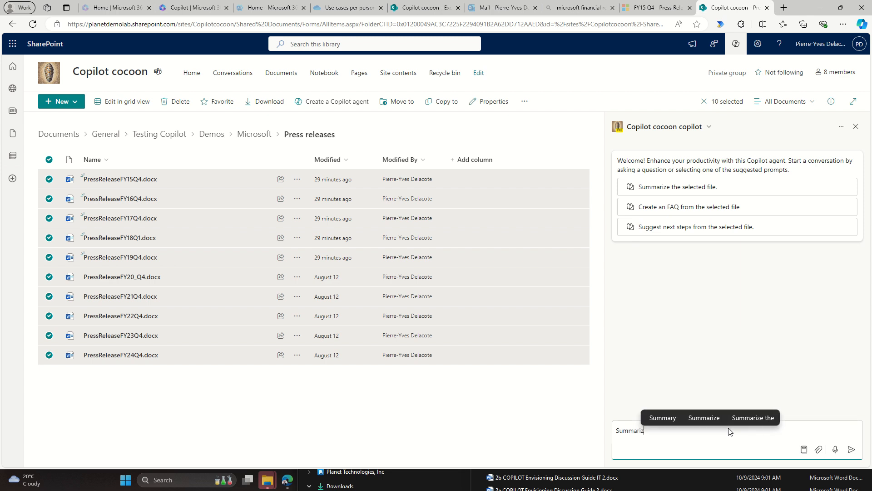
{"action": "type", "text": "e the selecte"}
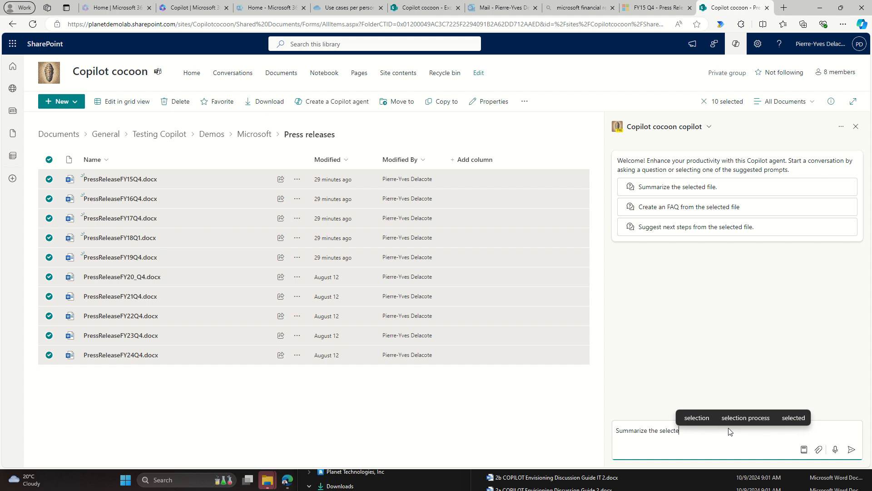
{"action": "type", "text": "d files"}
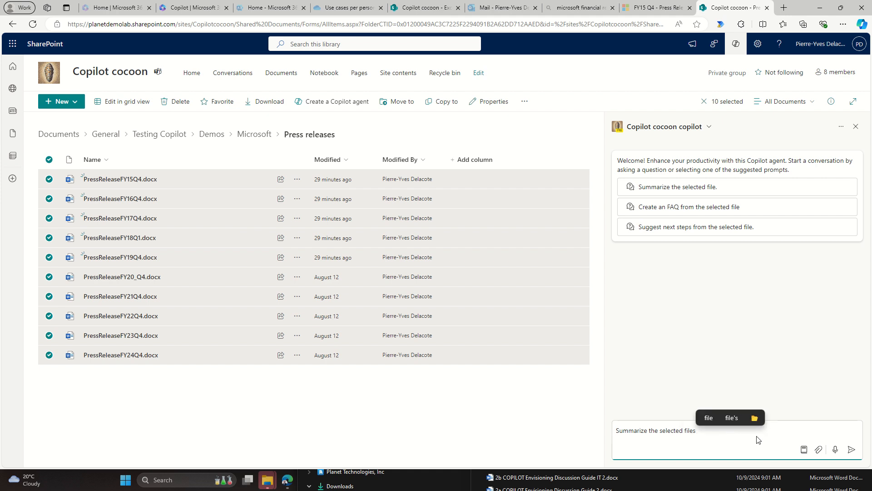
{"action": "left_click", "coordinate": [851, 449]}
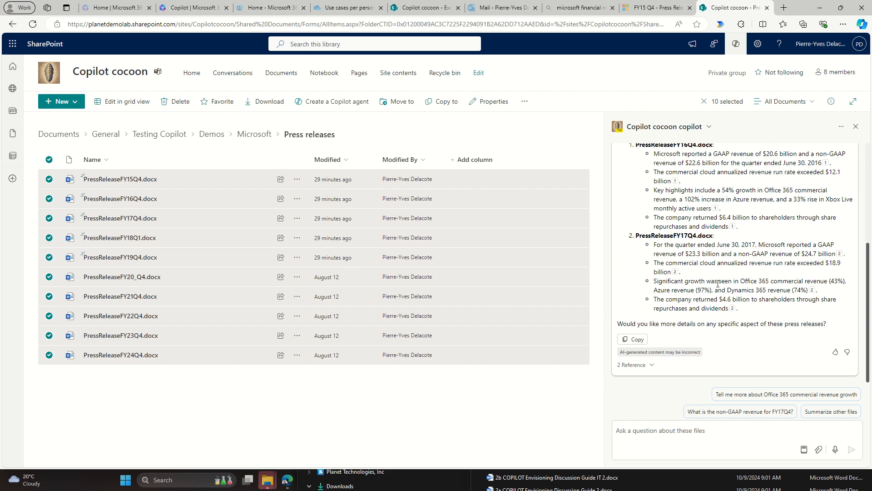
{"action": "scroll", "coordinate": [717, 282], "scroll_direction": "up", "scroll_amount": 5}
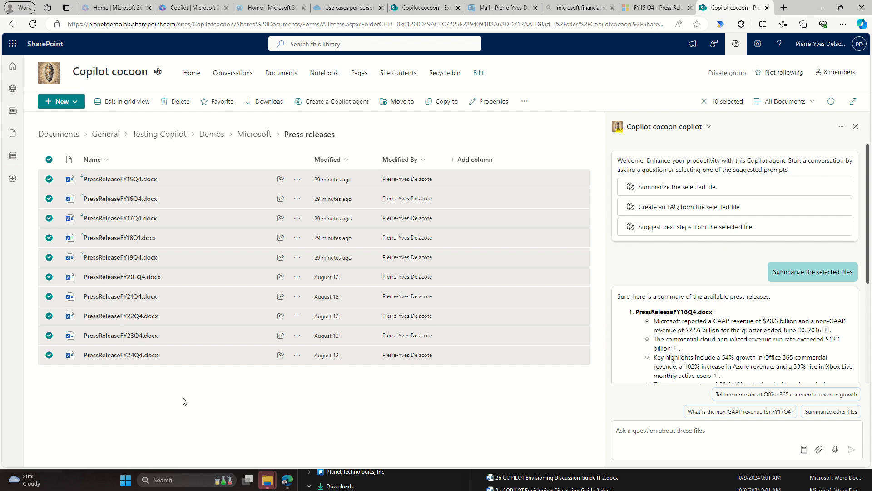
- Return to the Microsoft folder and open Press releases agent.copilot
{"action": "left_click", "coordinate": [253, 137]}
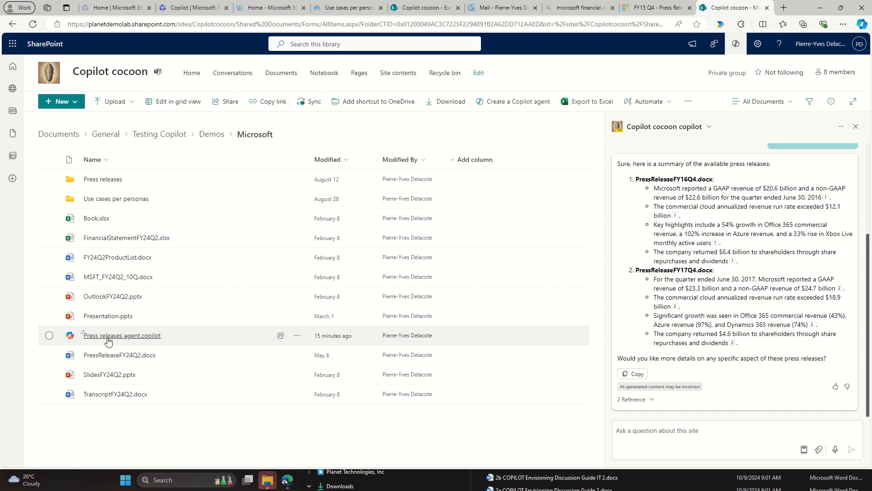
{"action": "mouse_move", "coordinate": [159, 339]}
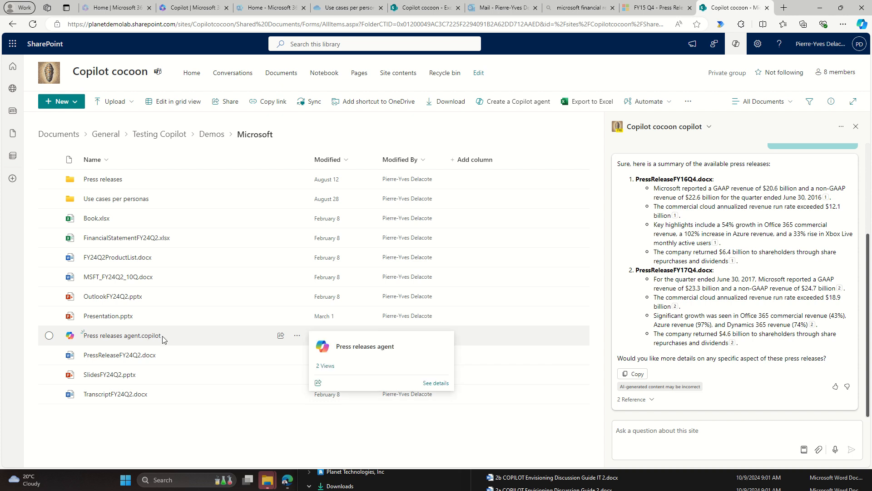
{"action": "left_click", "coordinate": [139, 336]}
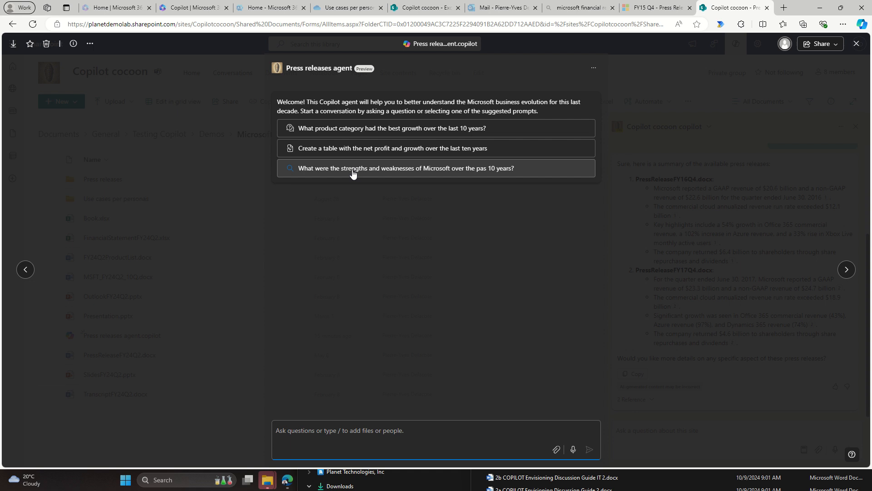
- Ask the agent "What product category had the best growth over the last 10 years?" and expand the answer's references
{"action": "left_click", "coordinate": [431, 131]}
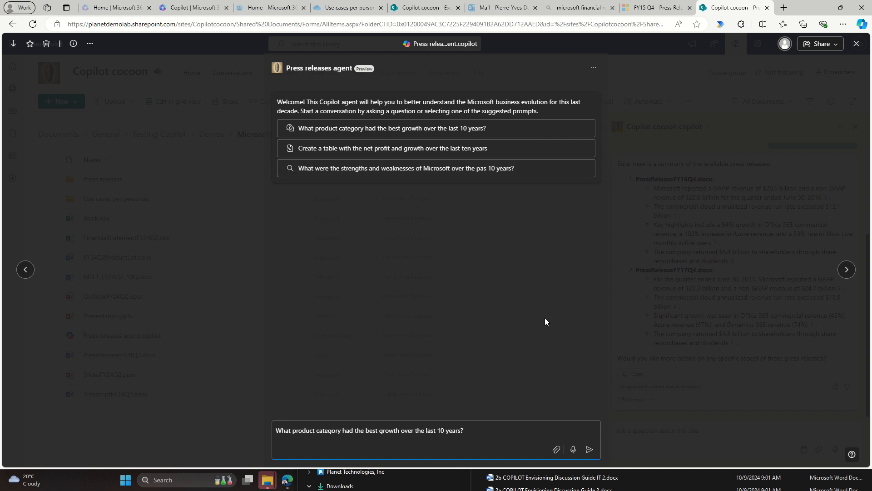
{"action": "left_click", "coordinate": [589, 451]}
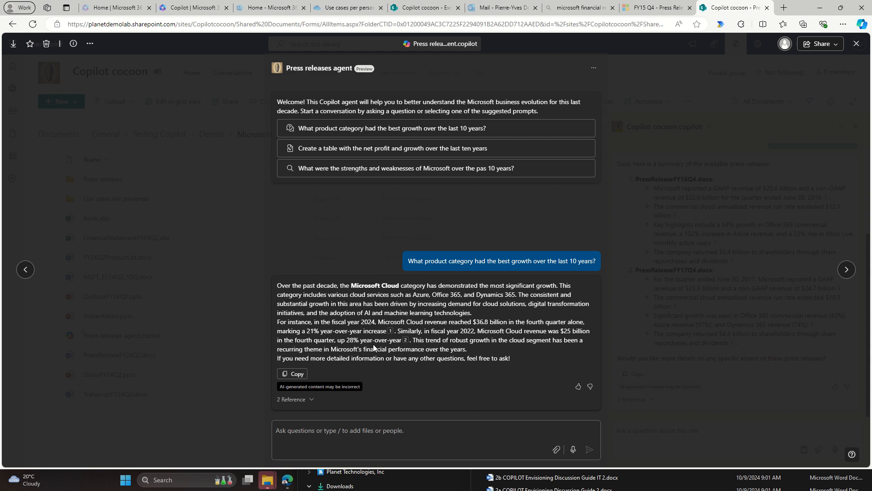
{"action": "left_click", "coordinate": [311, 400]}
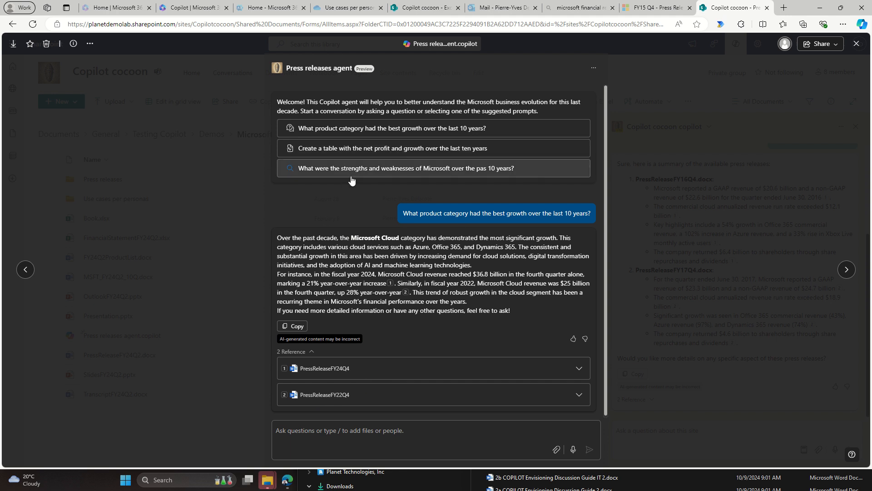
- Send the suggested prompt "Create a table with the net profit and growth over the last ten years" and review the conversation
{"action": "left_click", "coordinate": [377, 152]}
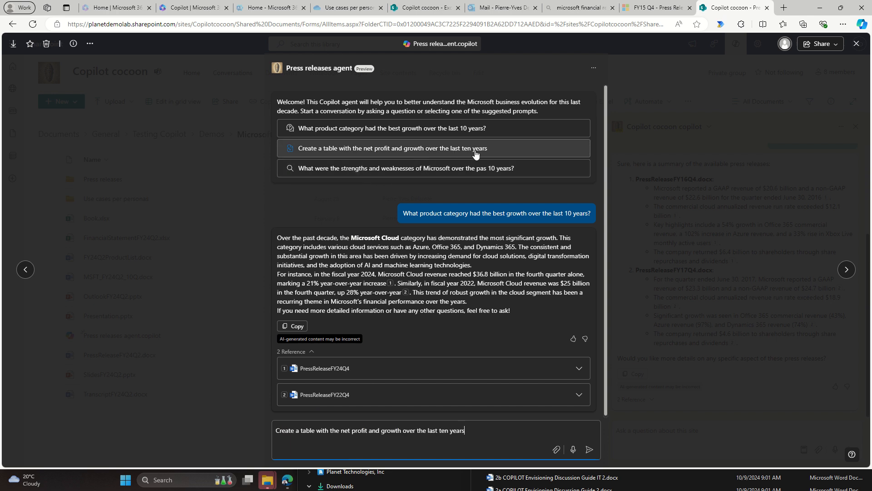
{"action": "left_click", "coordinate": [589, 450]}
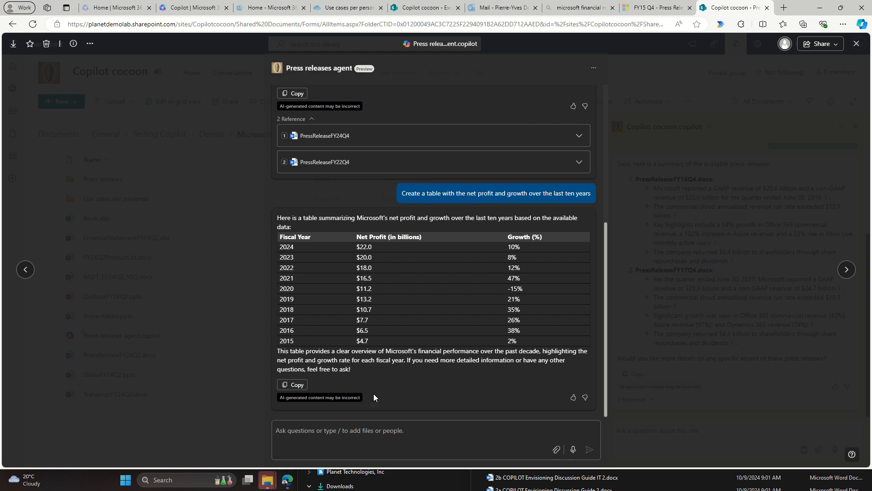
{"action": "scroll", "coordinate": [408, 363], "scroll_direction": "up", "scroll_amount": 4}
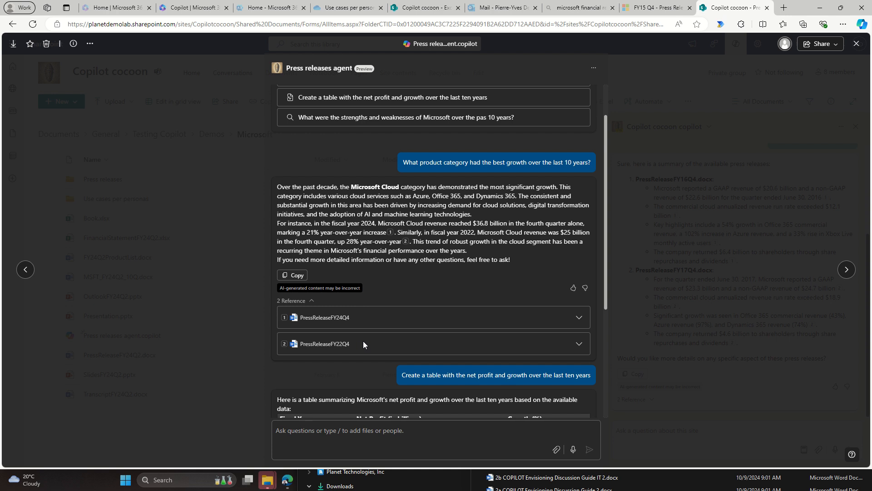
{"action": "scroll", "coordinate": [406, 277], "scroll_direction": "up", "scroll_amount": 1}
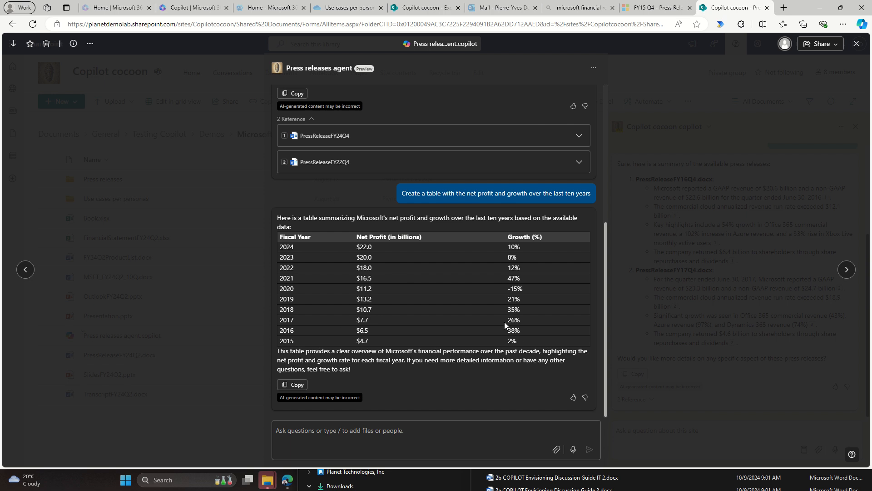
{"action": "scroll", "coordinate": [503, 321], "scroll_direction": "up", "scroll_amount": 4}
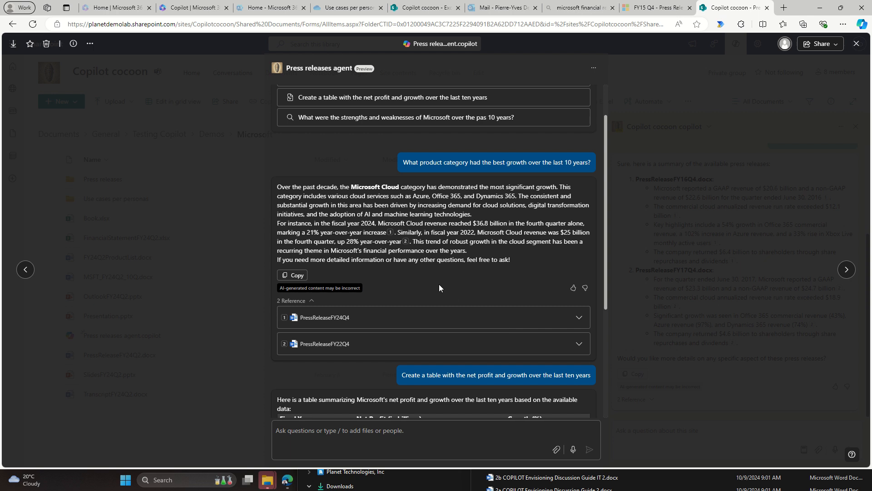
{"action": "scroll", "coordinate": [439, 288], "scroll_direction": "up", "scroll_amount": 1}
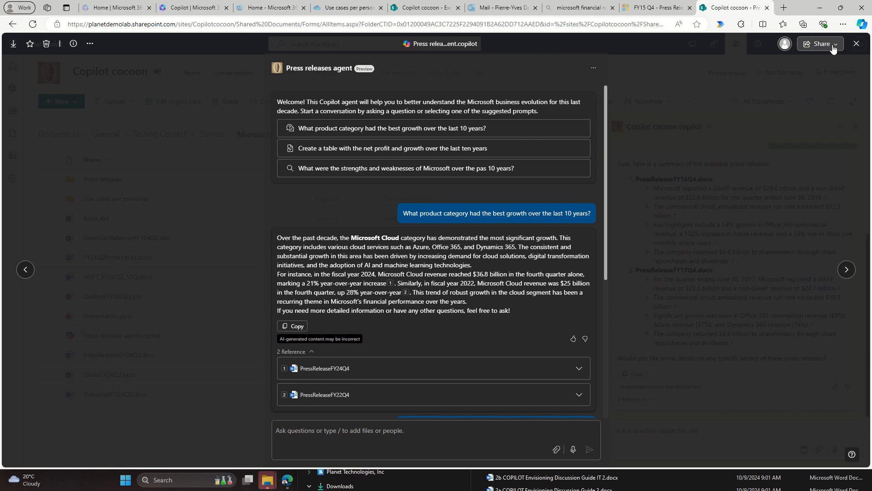
- Close the Press releases agent and restart the site's Copilot chat beside the Microsoft folder
{"action": "left_click", "coordinate": [857, 43]}
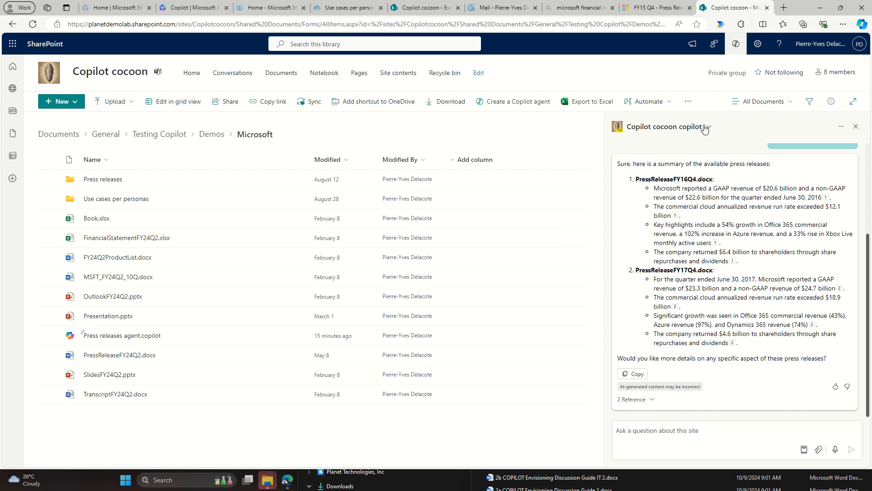
{"action": "left_click", "coordinate": [736, 43]}
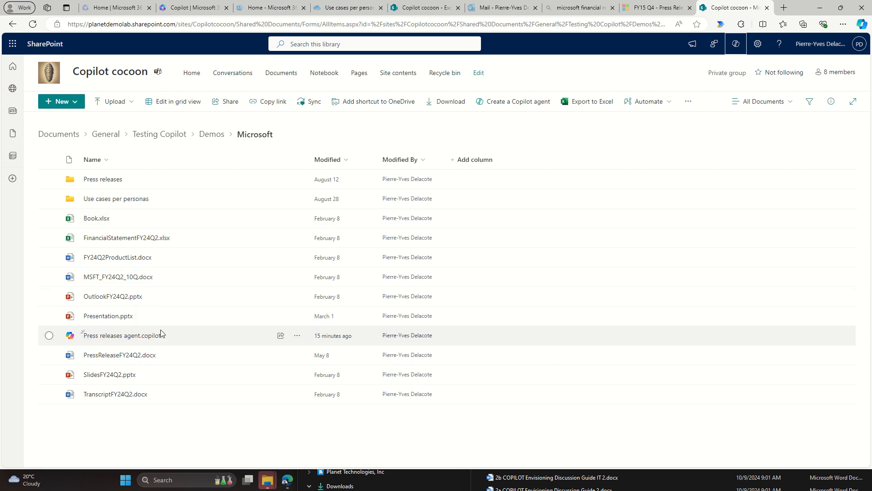
{"action": "left_click", "coordinate": [736, 44]}
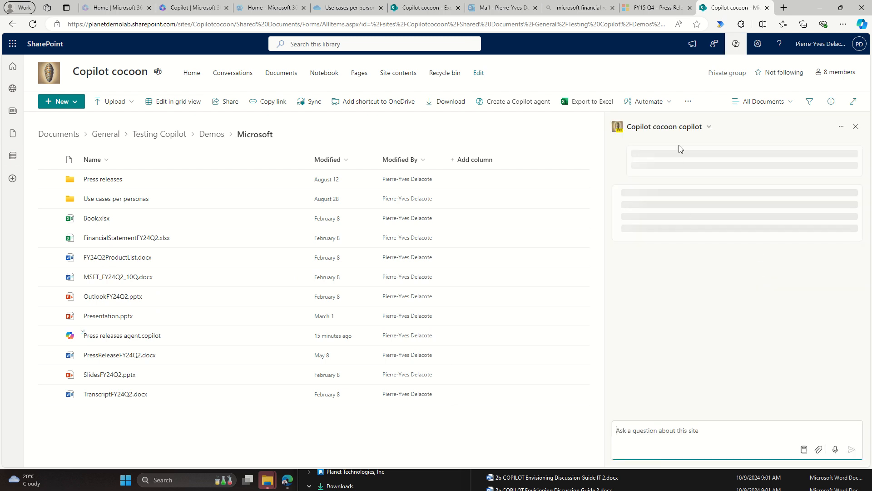
- Switch the Copilot chat to the Press releases agent and preview the details of Press releases agent.copilot
{"action": "left_click", "coordinate": [709, 128]}
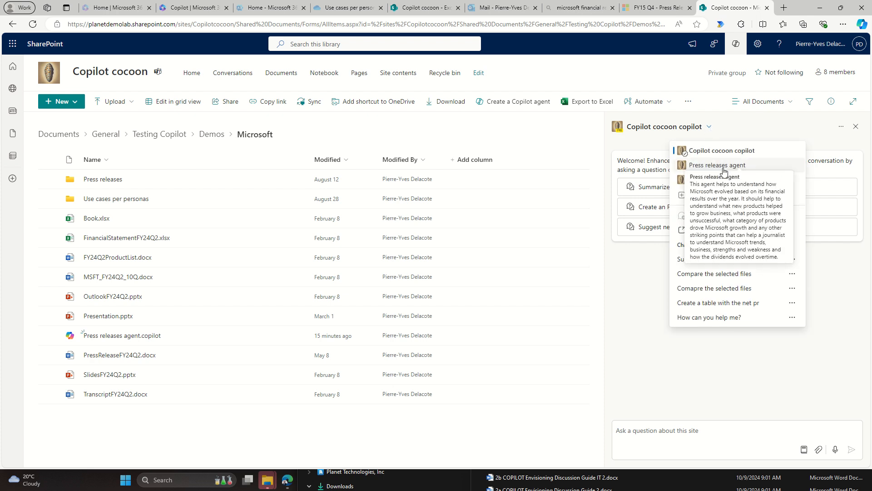
{"action": "left_click", "coordinate": [745, 167]}
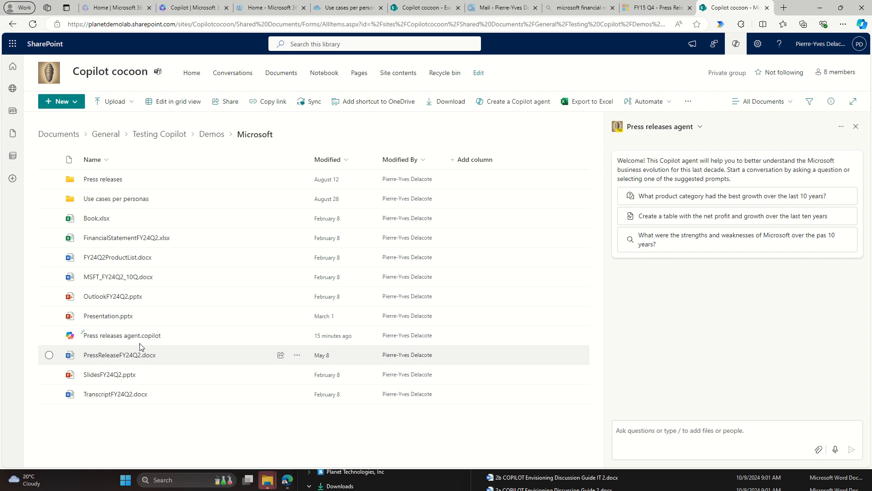
{"action": "mouse_move", "coordinate": [118, 342]}
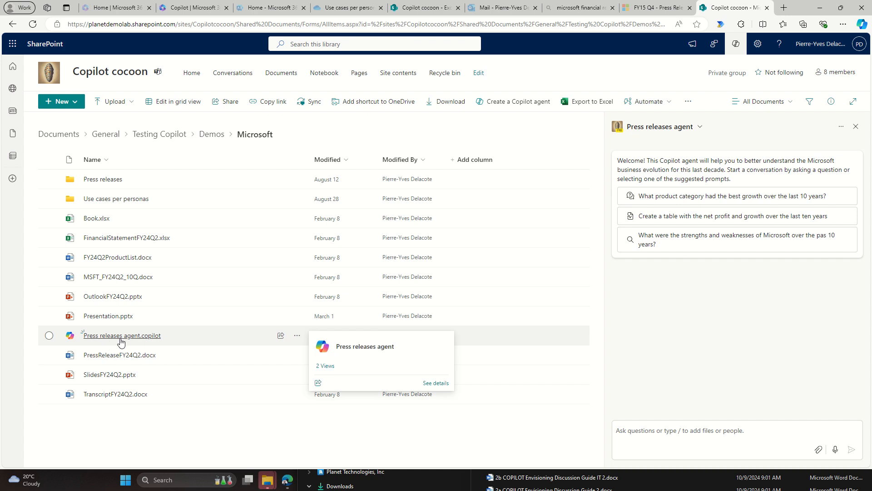
{"action": "left_click", "coordinate": [791, 106]}
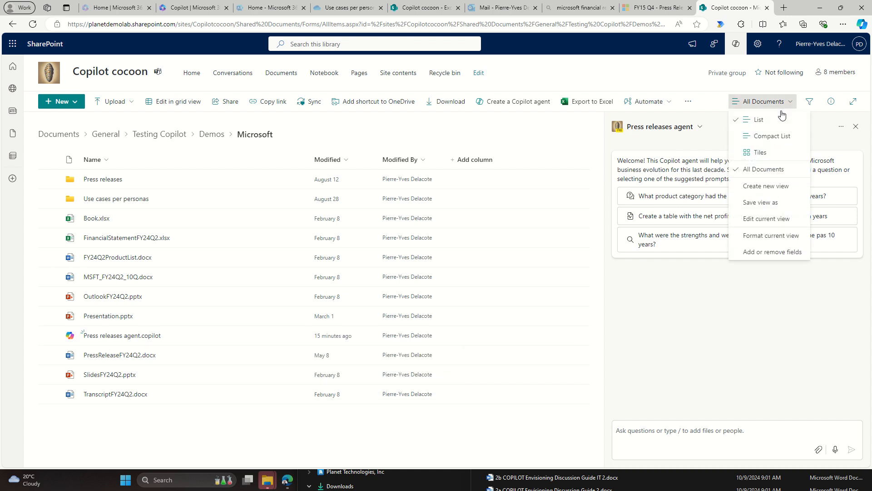
{"action": "left_click", "coordinate": [701, 127]}
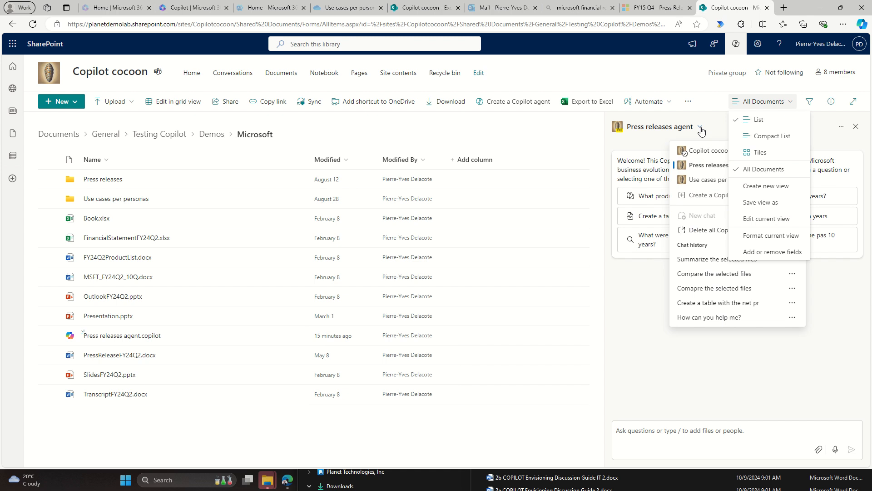
{"action": "left_click", "coordinate": [711, 123]}
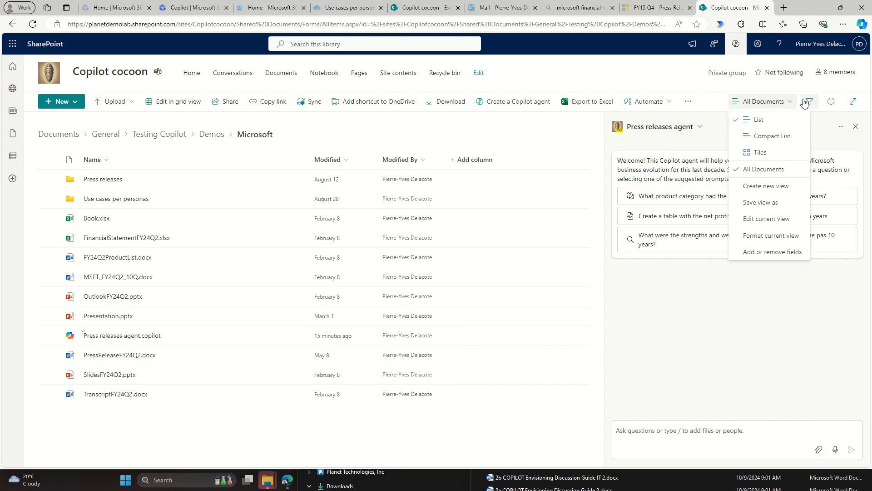
- Switch the chat from the Press releases agent to the Use cases per personas agent
{"action": "left_click", "coordinate": [700, 129]}
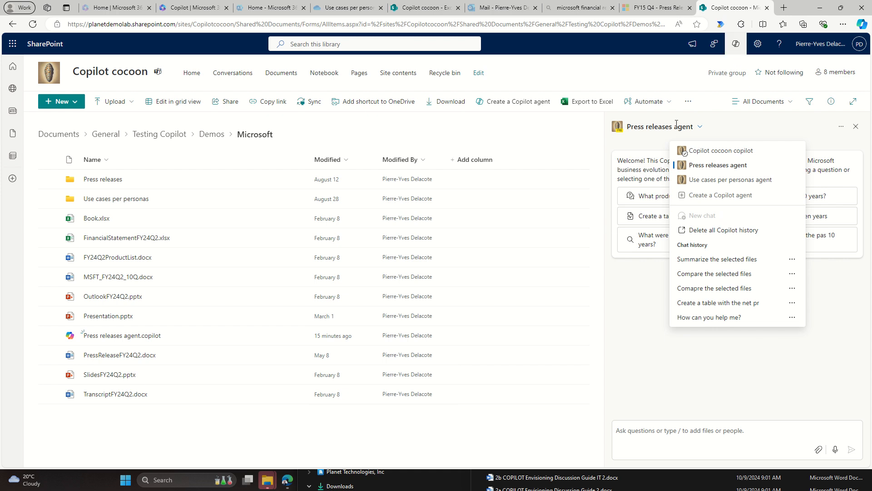
{"action": "mouse_move", "coordinate": [676, 124]}
{"action": "mouse_move", "coordinate": [727, 169]}
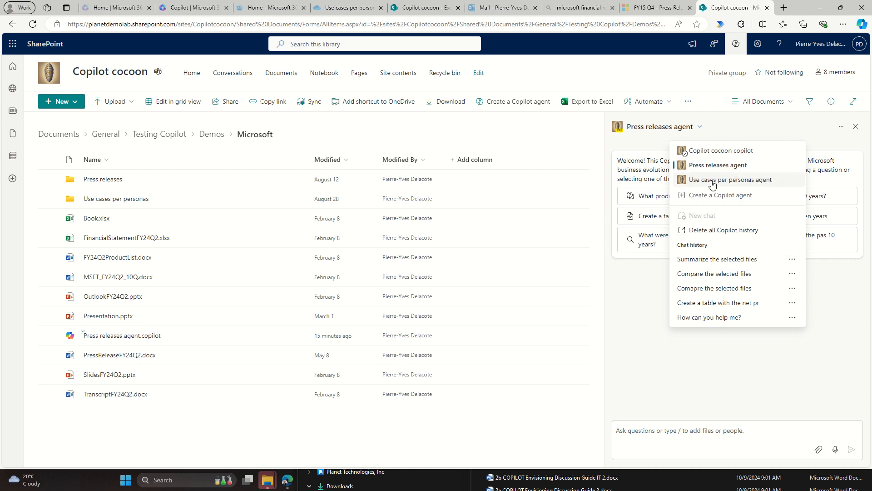
{"action": "left_click", "coordinate": [740, 181]}
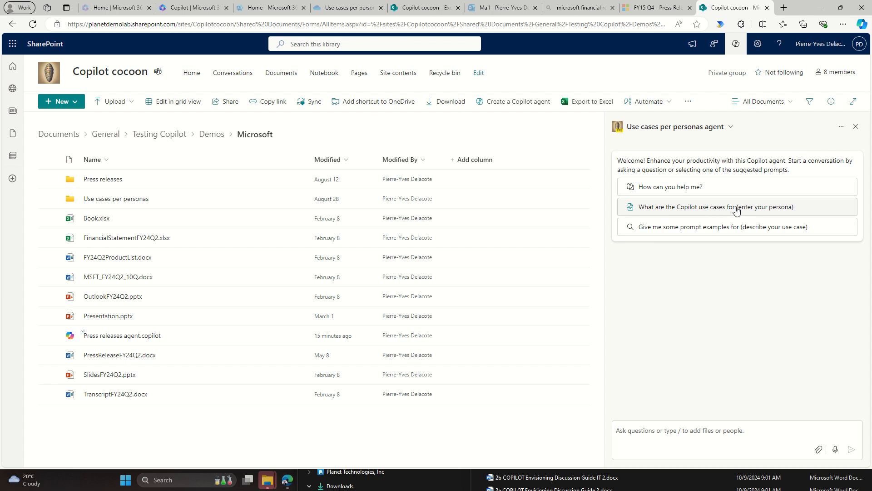
- Ask the agent "What are the Copilot use cases for a sales person" and review the answer with its source citations
{"action": "left_click", "coordinate": [731, 210]}
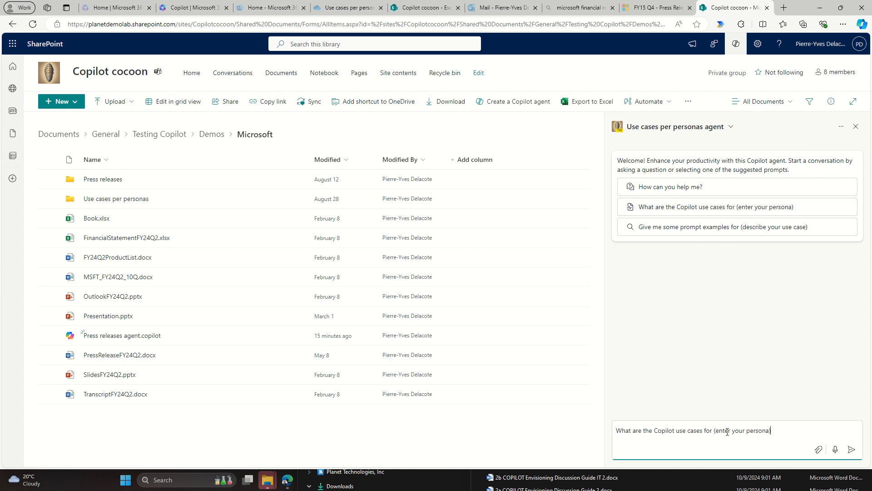
{"action": "left_click_drag", "start_coordinate": [714, 430], "coordinate": [778, 432]}
{"action": "type", "text": "ales perso"}
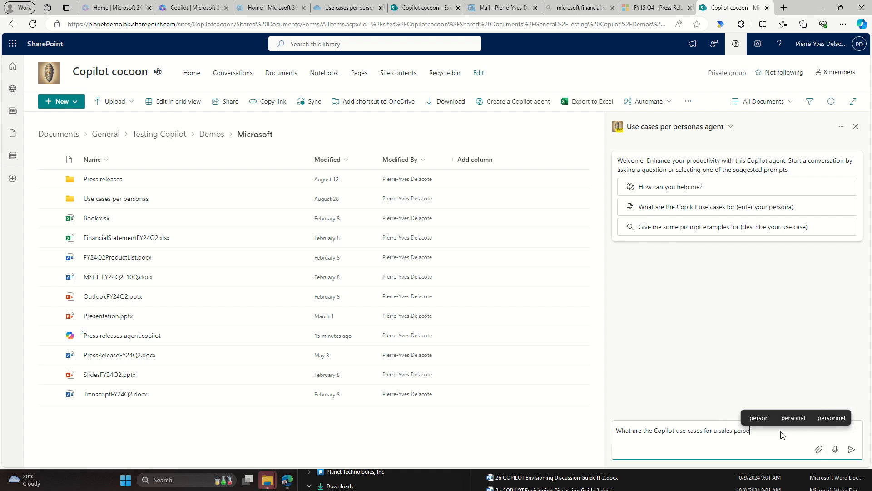
{"action": "type", "text": "n"}
{"action": "left_click", "coordinate": [851, 450]}
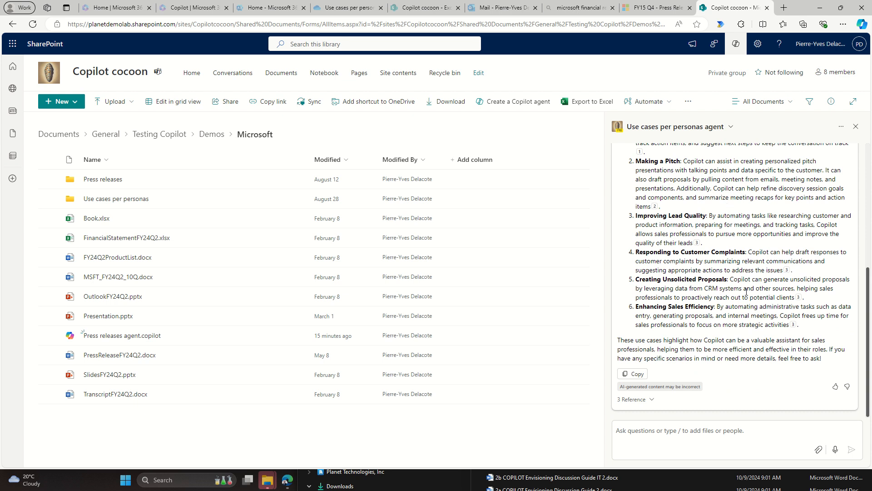
{"action": "scroll", "coordinate": [746, 292], "scroll_direction": "up", "scroll_amount": 2}
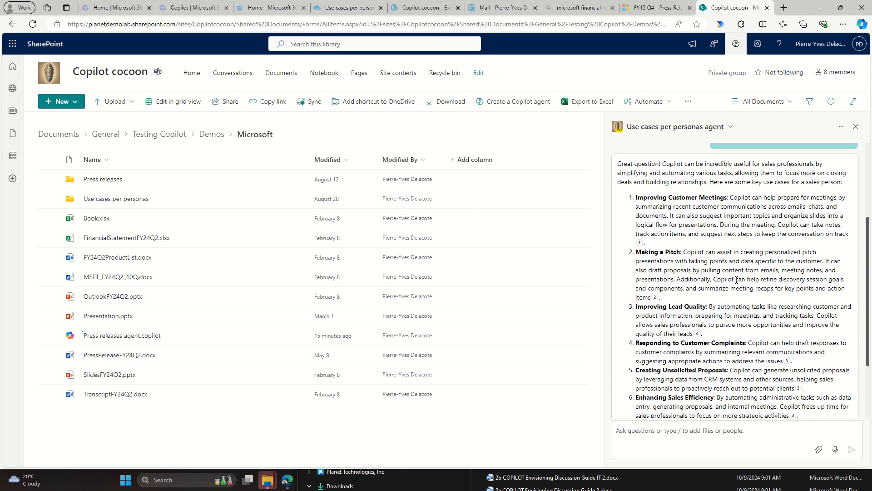
{"action": "scroll", "coordinate": [734, 278], "scroll_direction": "up", "scroll_amount": 2}
{"action": "scroll", "coordinate": [734, 281], "scroll_direction": "down", "scroll_amount": 2}
{"action": "mouse_move", "coordinate": [641, 245]}
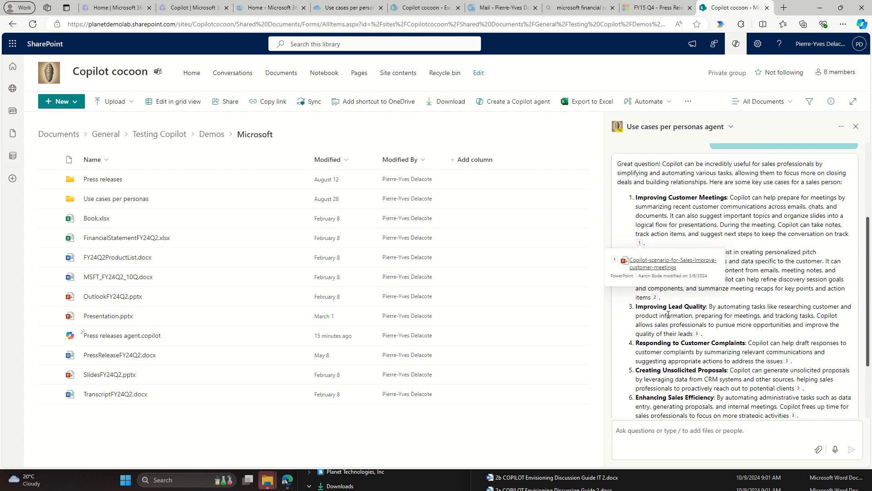
{"action": "mouse_move", "coordinate": [655, 297]}
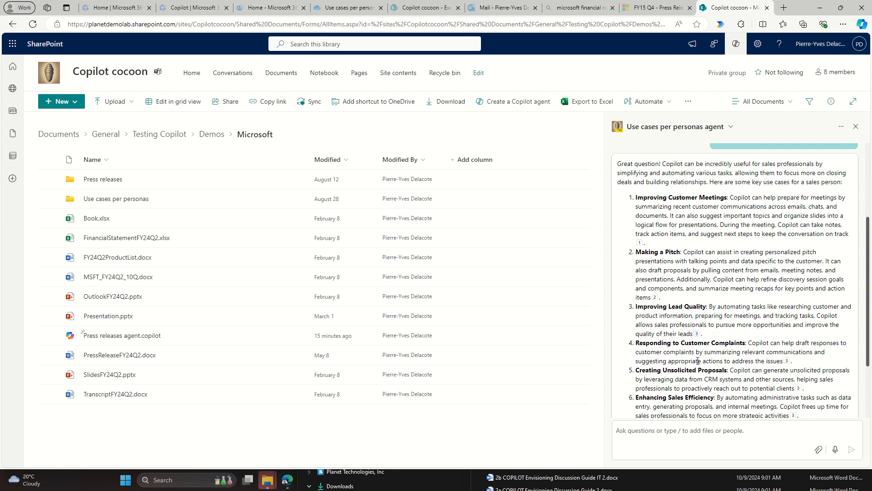
{"action": "scroll", "coordinate": [698, 360], "scroll_direction": "down", "scroll_amount": 2}
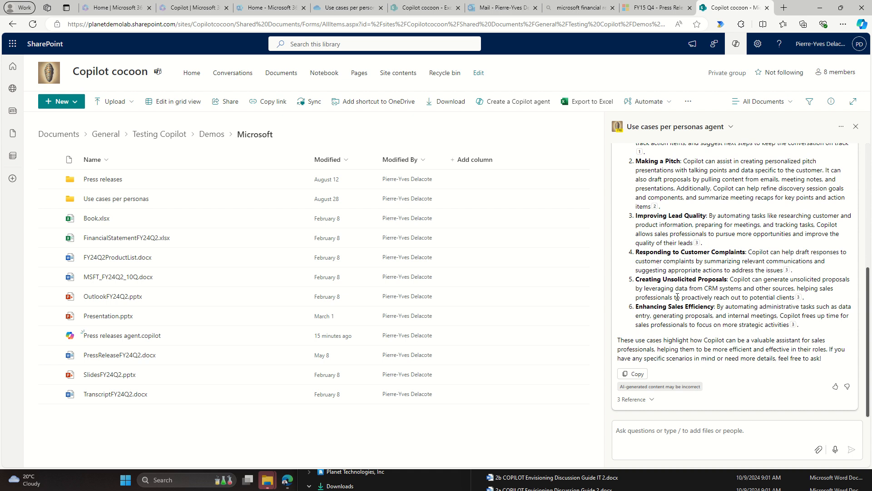
- Go into the Use cases per personas folder and open Use cases per personas agent.copilot
{"action": "left_click", "coordinate": [109, 201]}
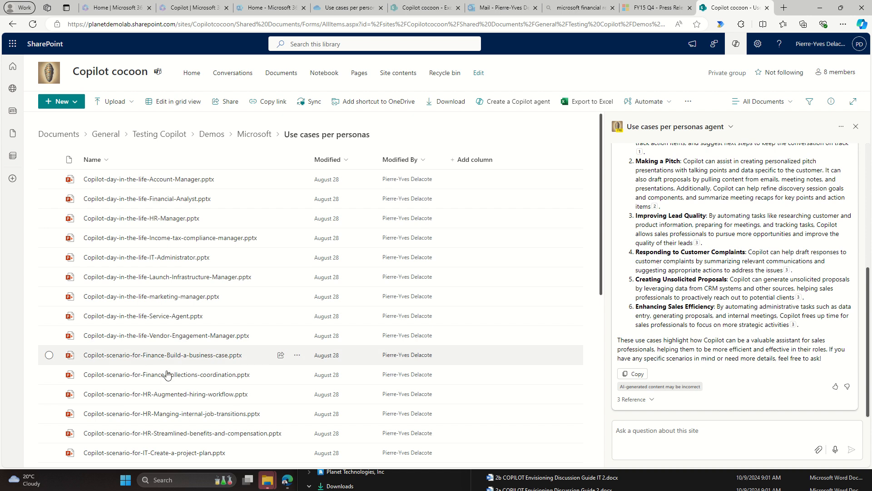
{"action": "scroll", "coordinate": [196, 350], "scroll_direction": "down", "scroll_amount": 3}
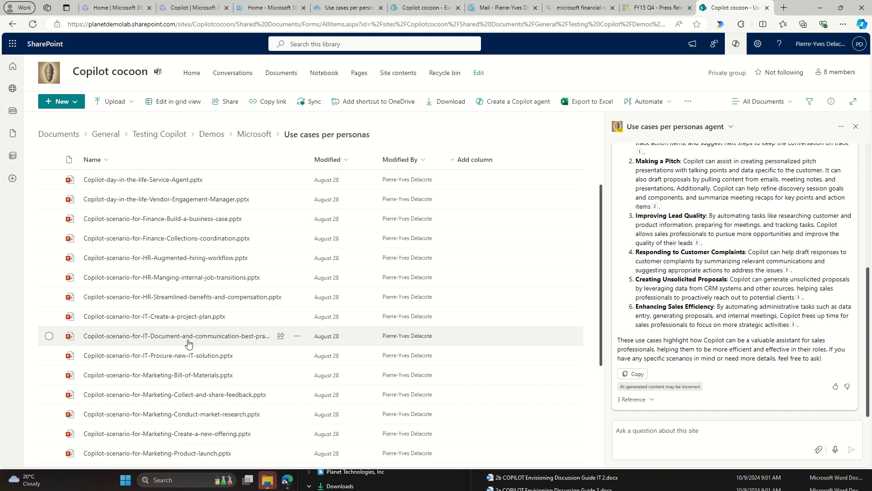
{"action": "scroll", "coordinate": [159, 304], "scroll_direction": "down", "scroll_amount": 5}
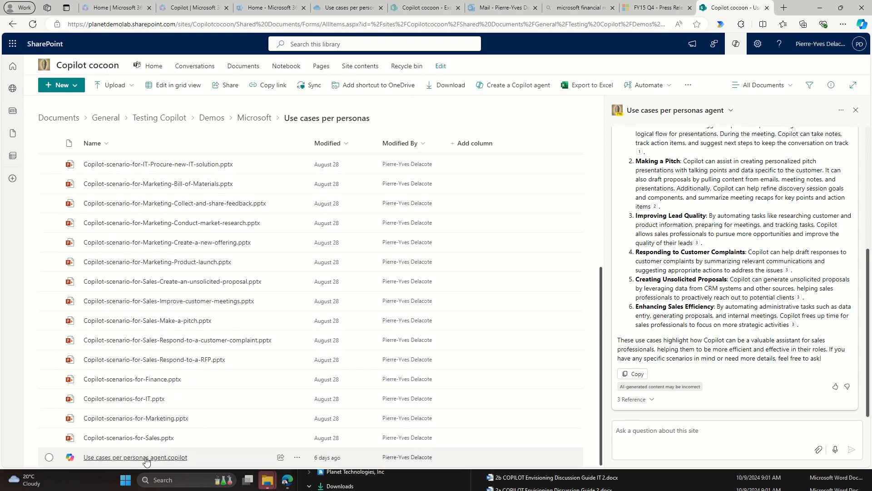
{"action": "left_click", "coordinate": [147, 457]}
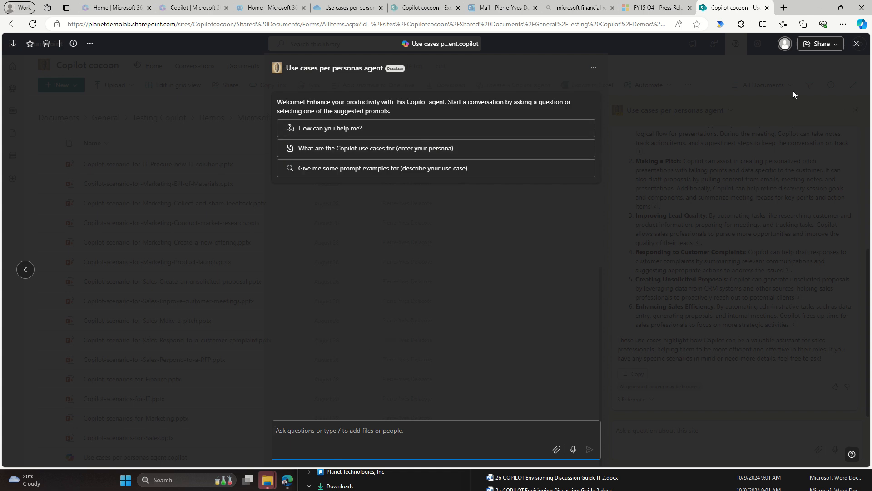
- View the sharing options of the opened agent, dismiss them and close the agent
{"action": "left_click", "coordinate": [838, 47]}
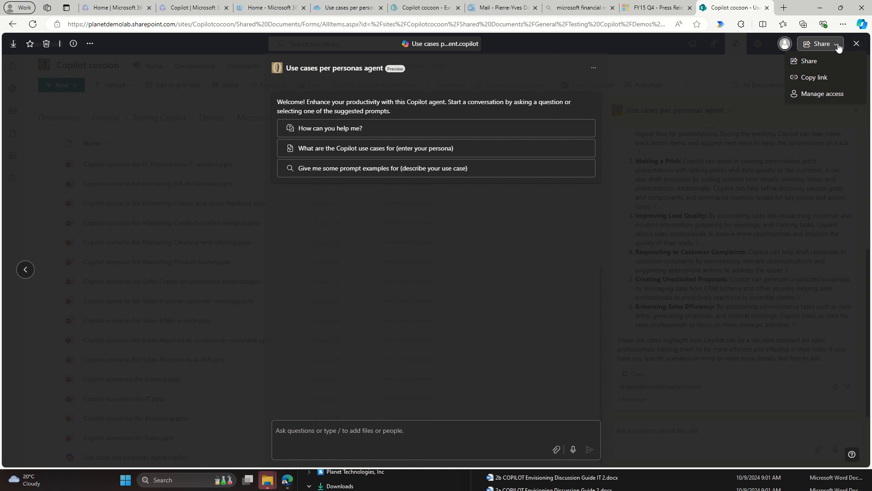
{"action": "left_click", "coordinate": [668, 45]}
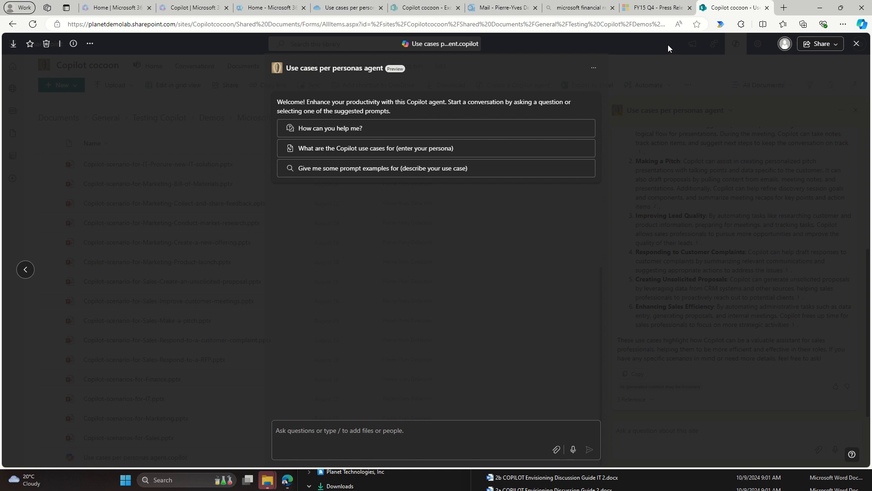
{"action": "left_click", "coordinate": [856, 45]}
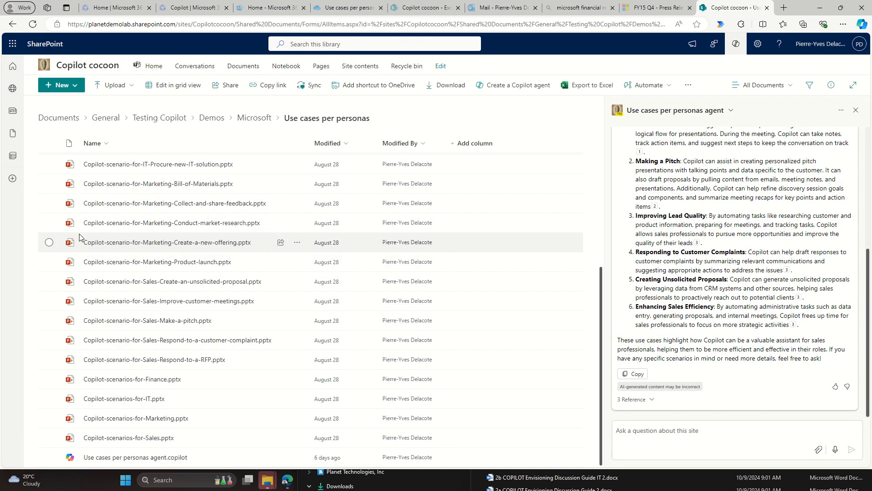
- Have the Copilot cocoon copilot summarize Copilot-scenario-for-Marketing-Conduct-market-research.pptx with the suggested prompt "Summarize the selected file."
{"action": "left_click", "coordinate": [49, 224]}
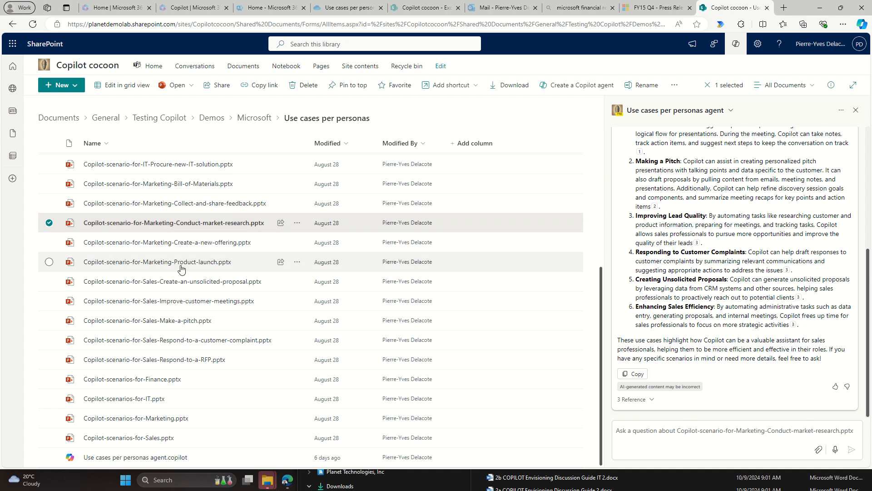
{"action": "left_click", "coordinate": [732, 113]}
{"action": "left_click", "coordinate": [740, 135]}
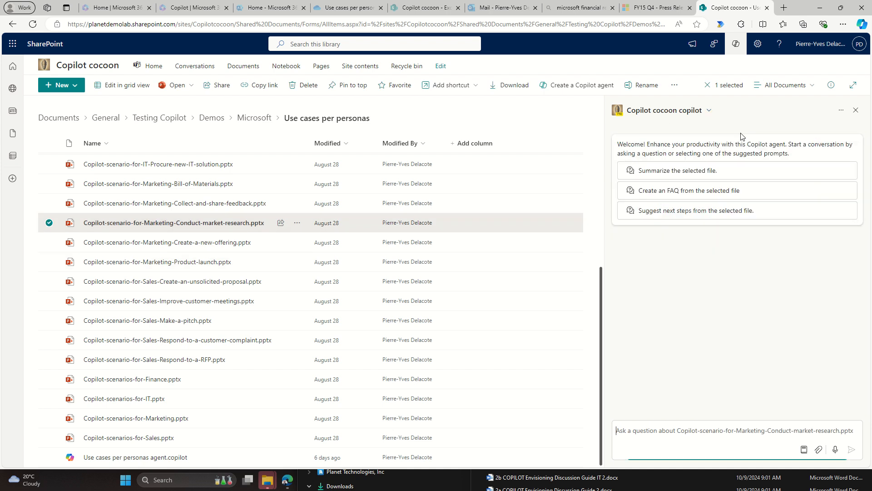
{"action": "left_click", "coordinate": [716, 171]}
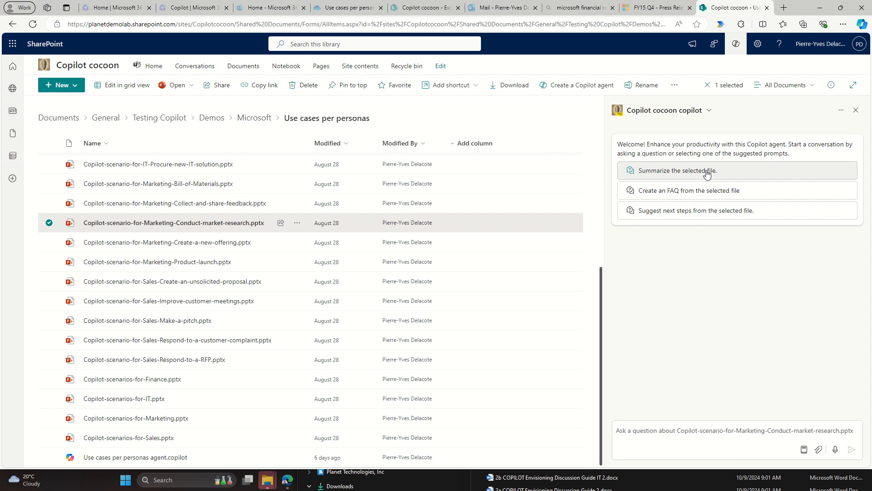
{"action": "left_click", "coordinate": [851, 450]}
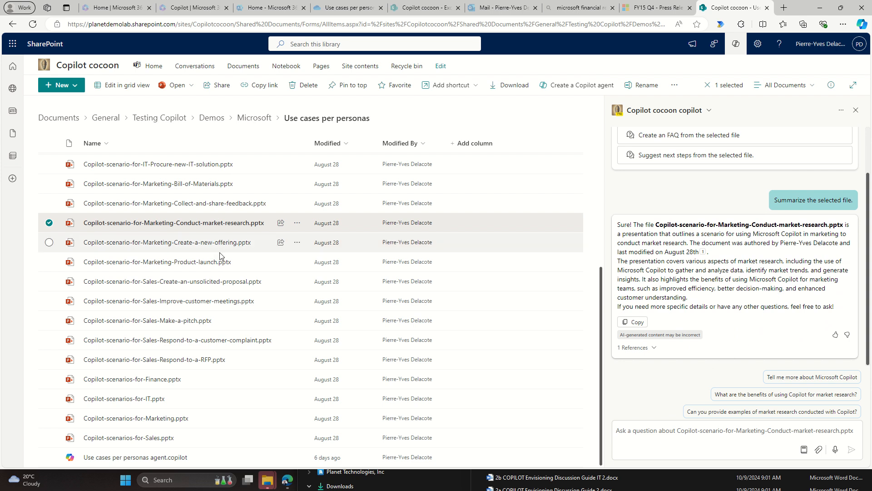
- Create a Copilot agent from the whole Use cases per personas folder with no file selected, and open it for editing
{"action": "left_click", "coordinate": [49, 222]}
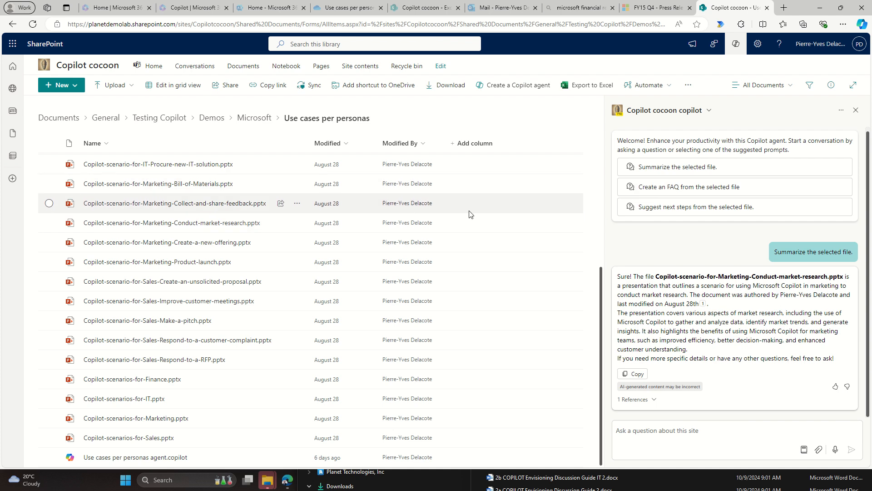
{"action": "scroll", "coordinate": [518, 217], "scroll_direction": "up", "scroll_amount": 5}
{"action": "scroll", "coordinate": [516, 222], "scroll_direction": "up", "scroll_amount": 3}
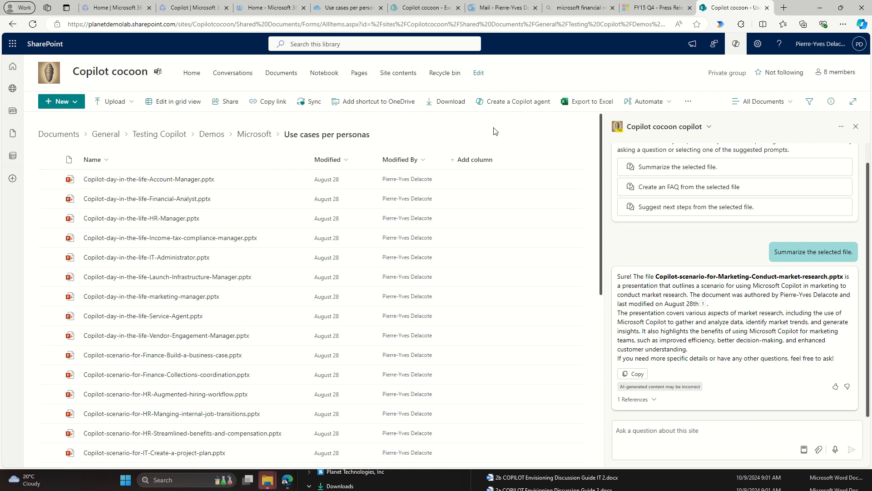
{"action": "left_click", "coordinate": [510, 101]}
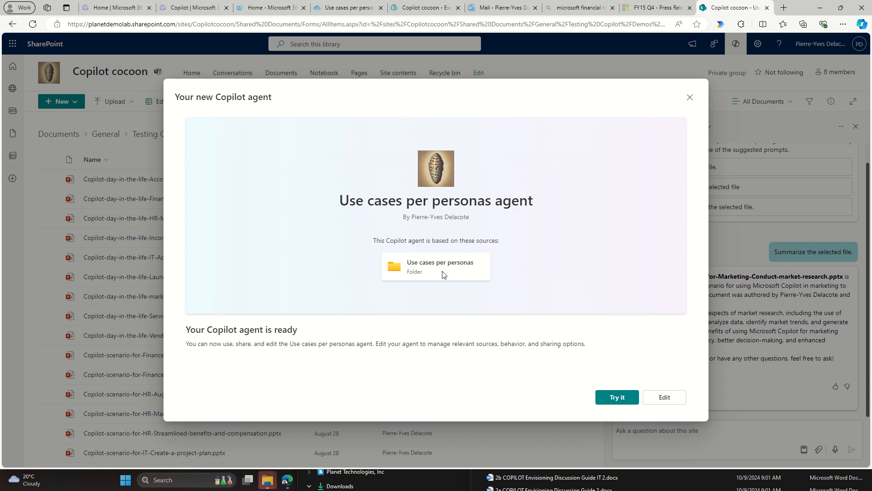
{"action": "left_click", "coordinate": [671, 398]}
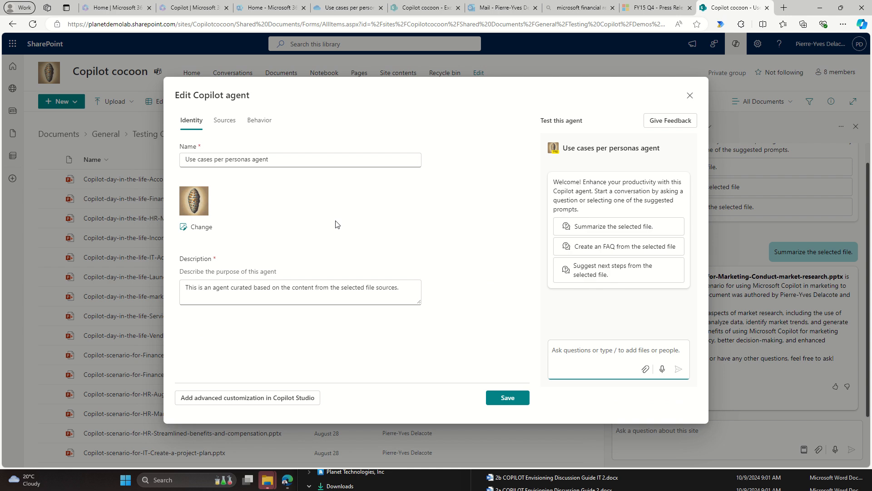
- Examine the new agent's sources, the picker for adding libraries, folders or files, and the behavior settings
{"action": "left_click", "coordinate": [224, 120]}
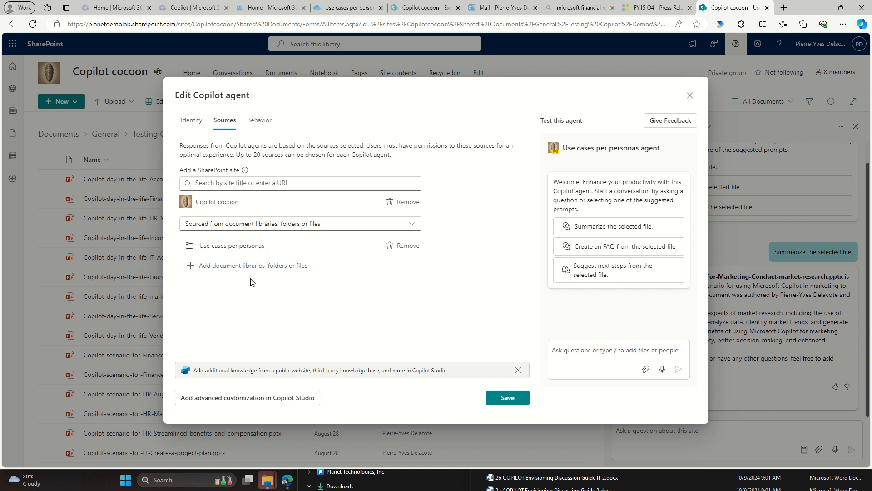
{"action": "left_click", "coordinate": [234, 269]}
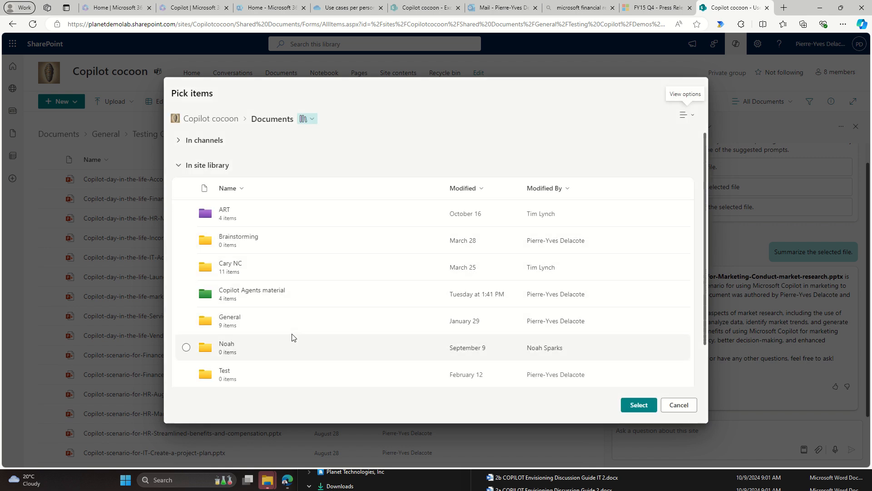
{"action": "left_click", "coordinate": [679, 405]}
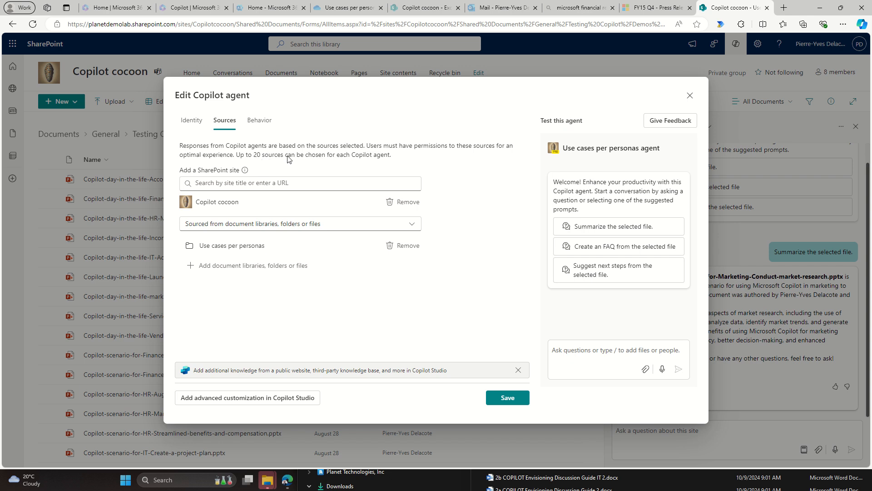
{"action": "left_click", "coordinate": [259, 121]}
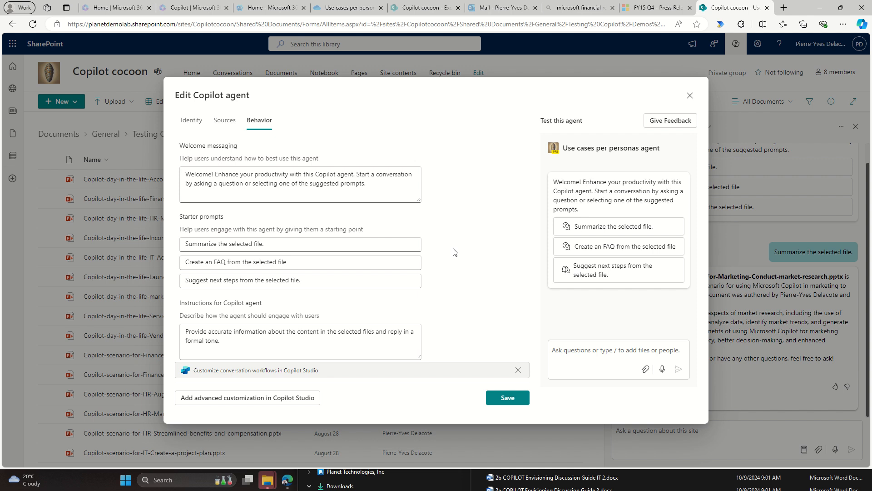
- Close the agent editor without saving changes and locate the Use cases per personas agent.copilot file in the folder
{"action": "left_click", "coordinate": [690, 96]}
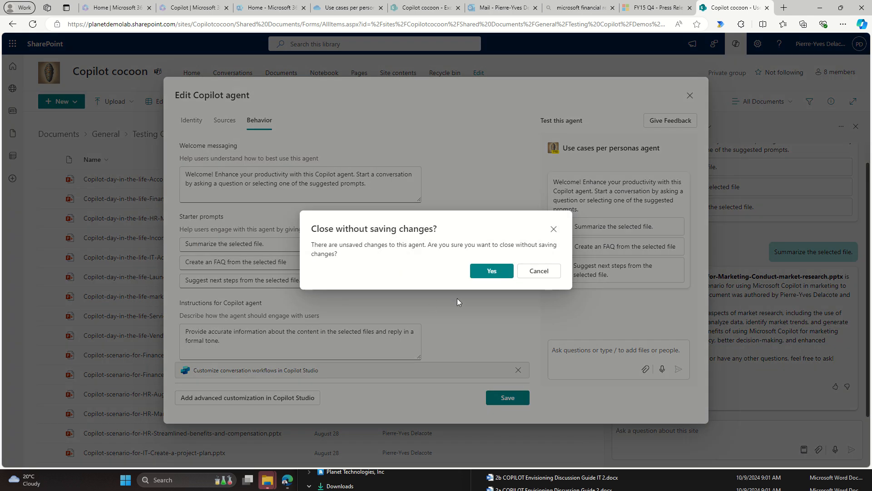
{"action": "left_click", "coordinate": [478, 270]}
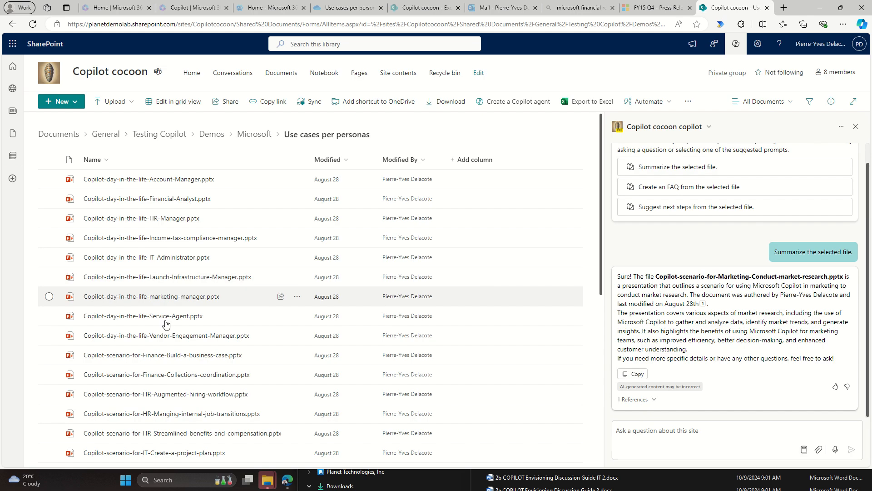
{"action": "scroll", "coordinate": [91, 318], "scroll_direction": "down", "scroll_amount": 5}
{"action": "scroll", "coordinate": [129, 403], "scroll_direction": "down", "scroll_amount": 2}
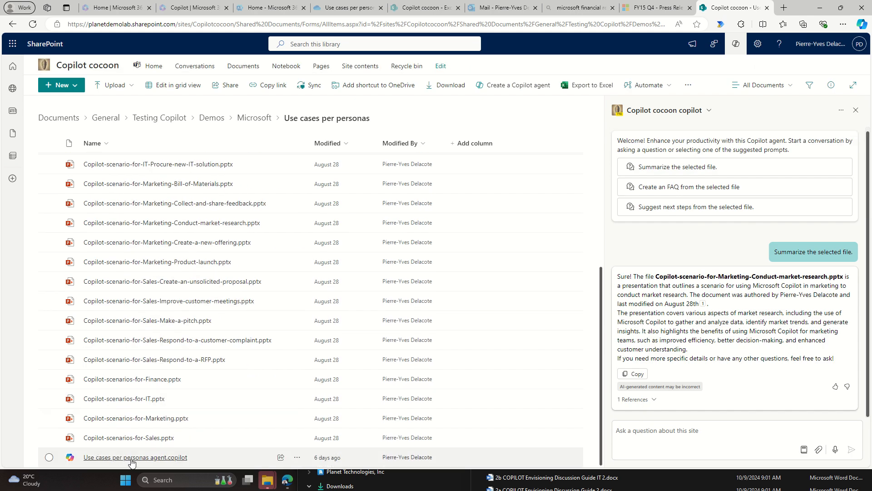
{"action": "mouse_move", "coordinate": [129, 463]}
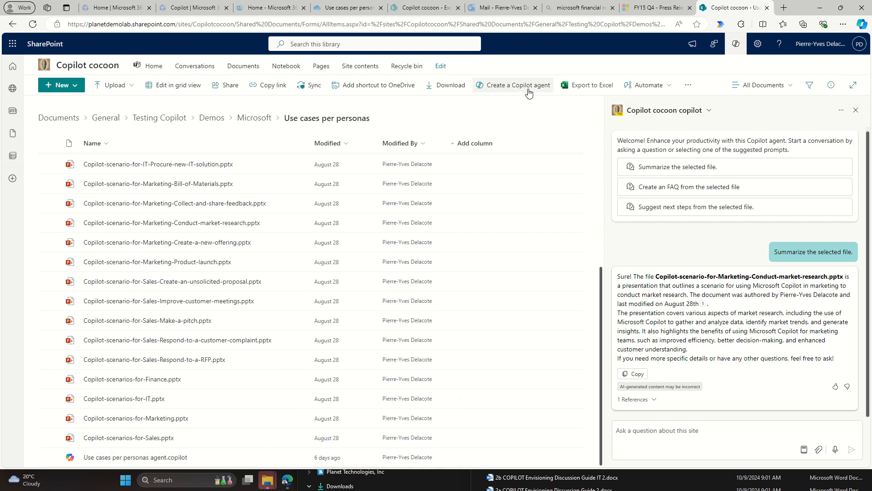
- Check the site's list of Copilot agents, go up to the General folder and close the Copilot pane
{"action": "left_click", "coordinate": [710, 114]}
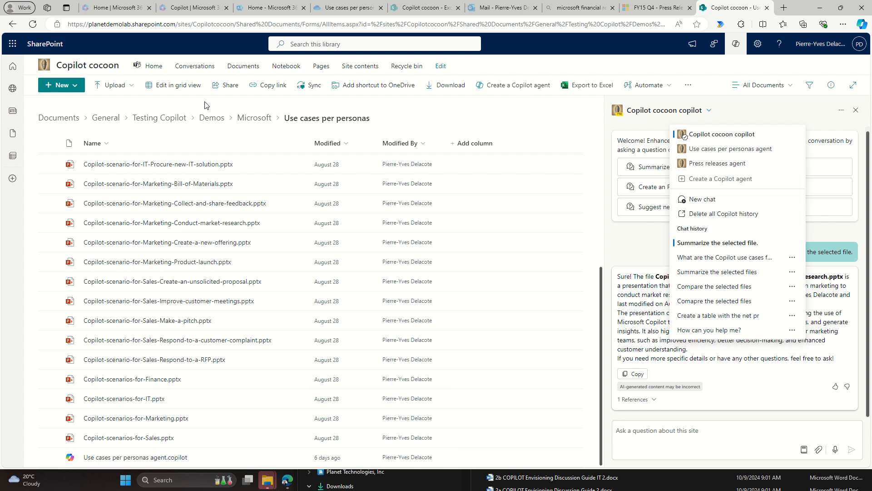
{"action": "left_click", "coordinate": [105, 119]}
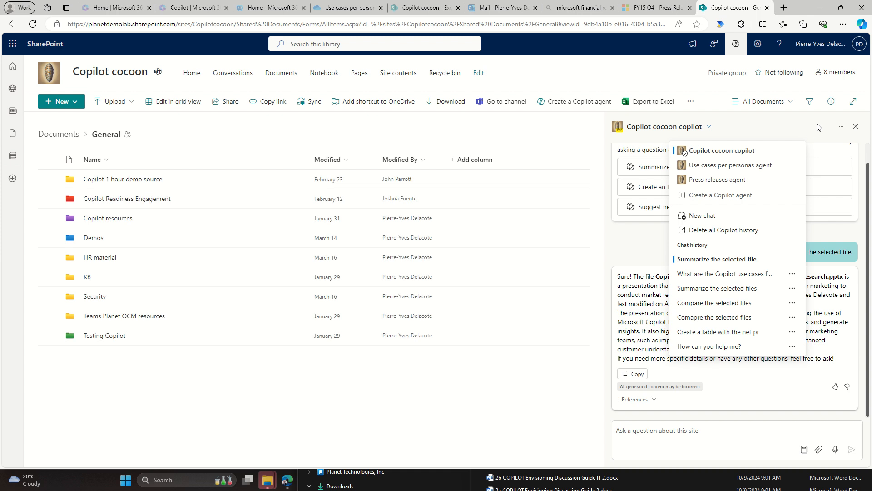
{"action": "left_click", "coordinate": [856, 127]}
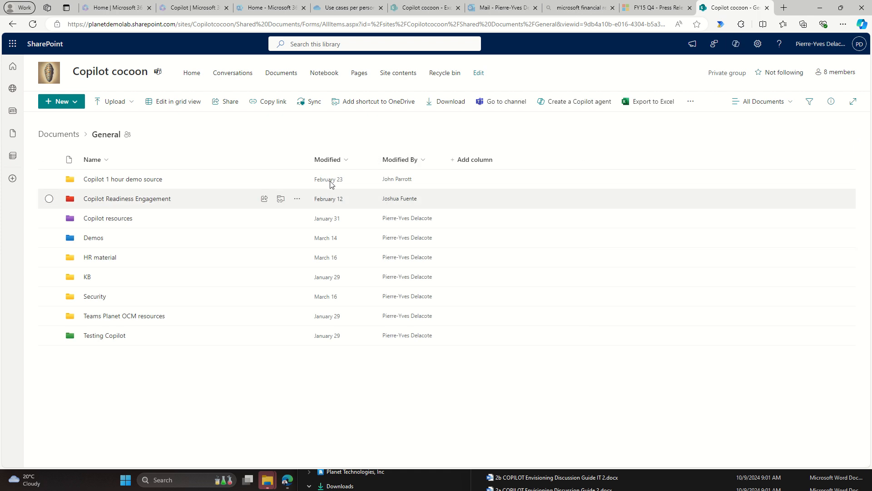
- Reopen the site's Copilot from the General folder and view the available agents and chat history
{"action": "left_click", "coordinate": [735, 44]}
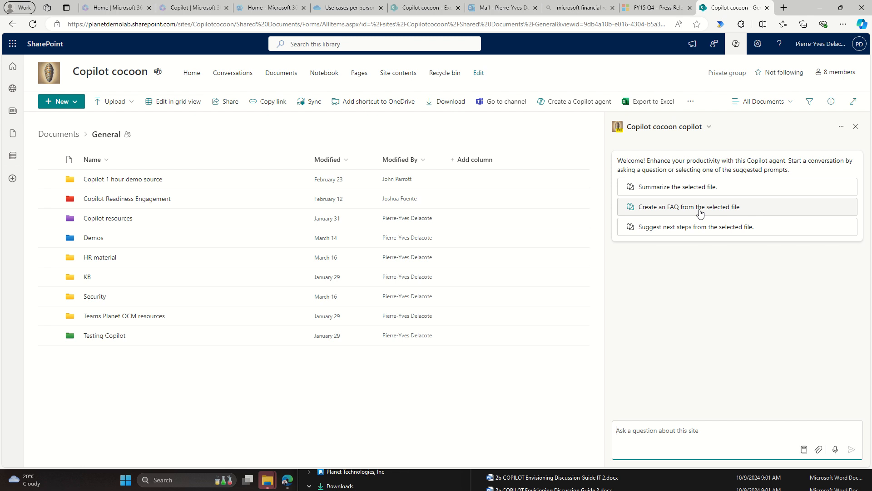
{"action": "left_click", "coordinate": [709, 128]}
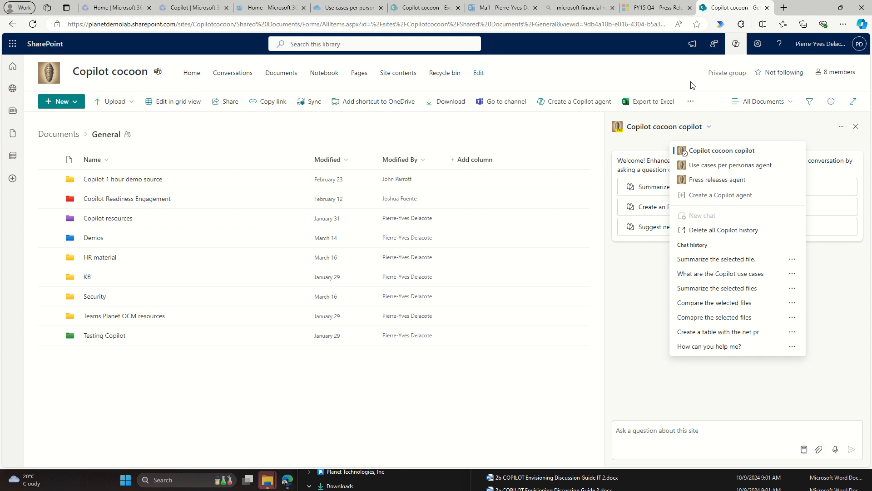
{"action": "left_click", "coordinate": [736, 45]}
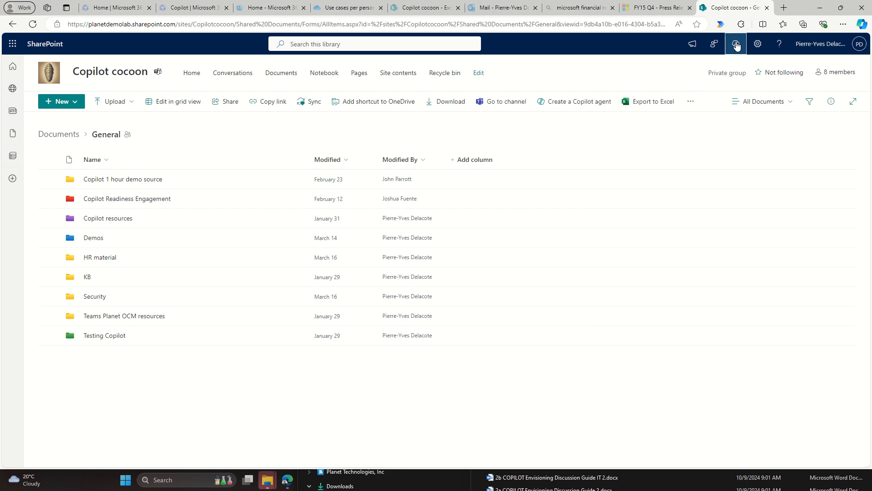
{"action": "left_click", "coordinate": [736, 45]}
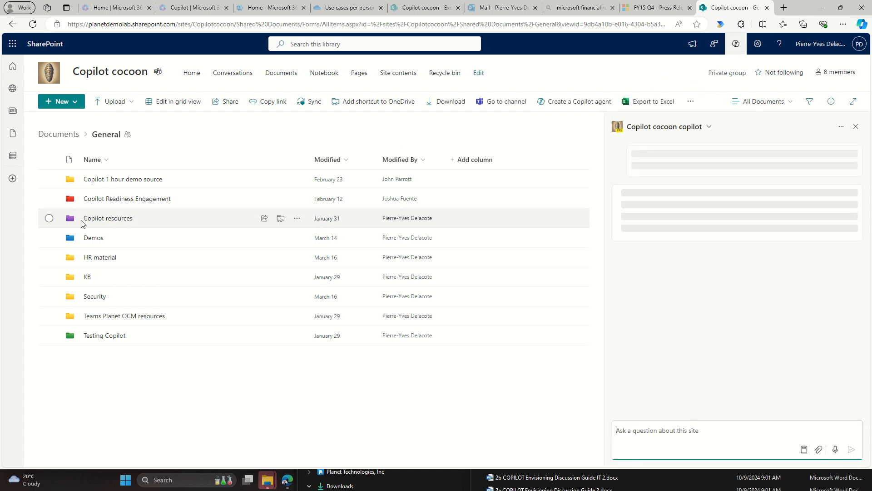
- Look into the HR material and Testing Copilot folders, going back to General after each
{"action": "left_click", "coordinate": [93, 258]}
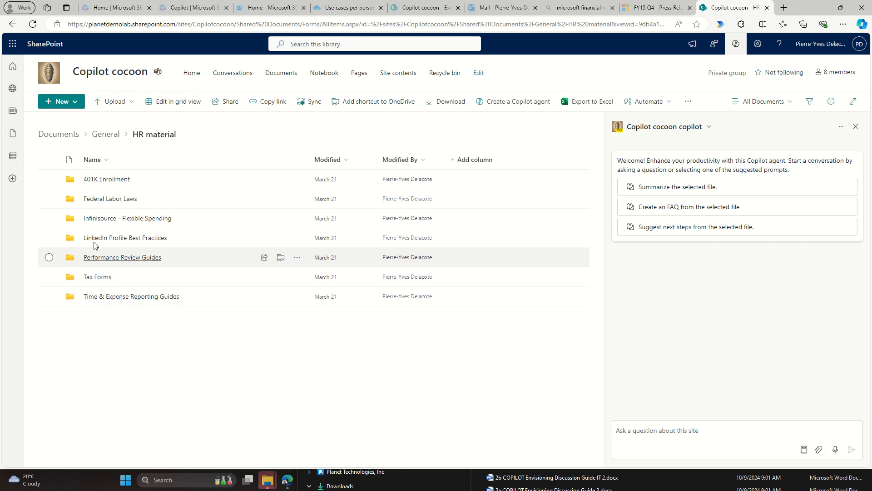
{"action": "left_click", "coordinate": [106, 134]}
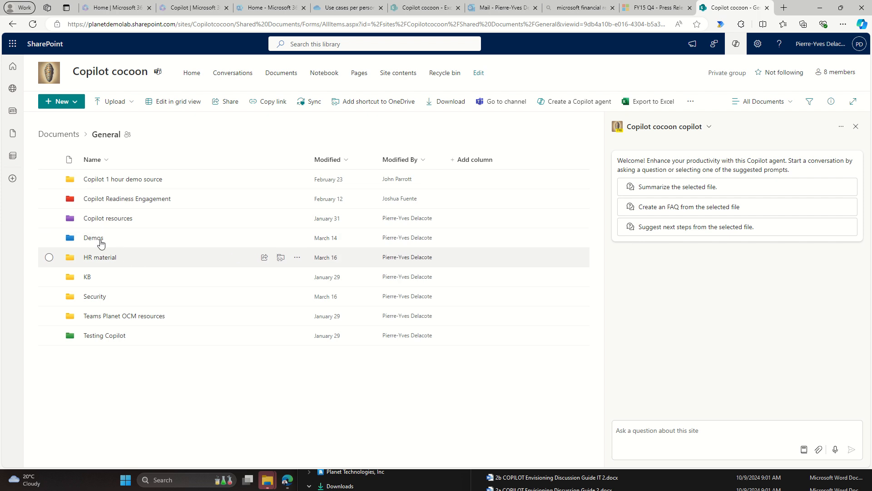
{"action": "left_click", "coordinate": [105, 336]}
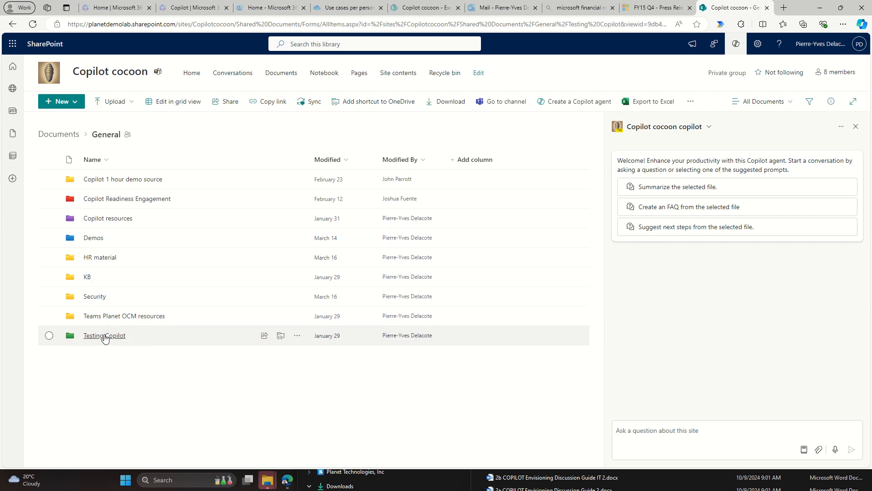
{"action": "left_click", "coordinate": [104, 137]}
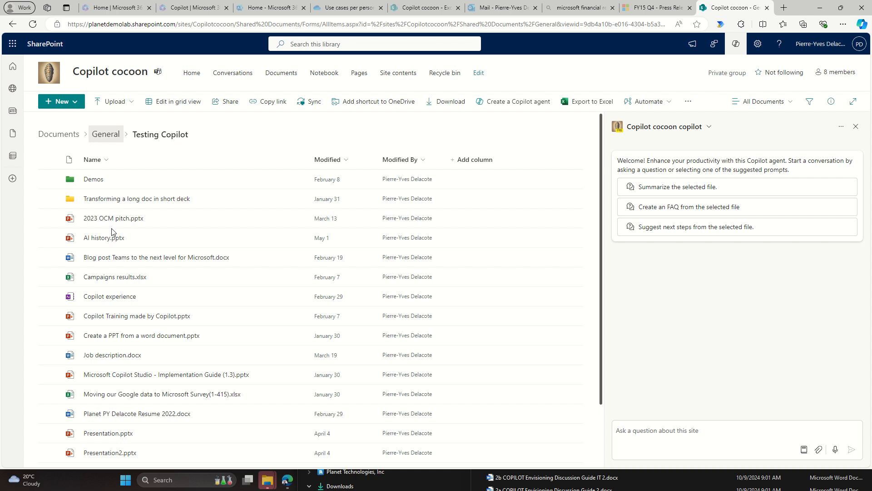
- In the KB folder, have Copilot cocoon copilot summarize 10 annoying things in Teams meetings.pdf using the suggested prompt "Summarize the selected file."
{"action": "left_click", "coordinate": [195, 279]}
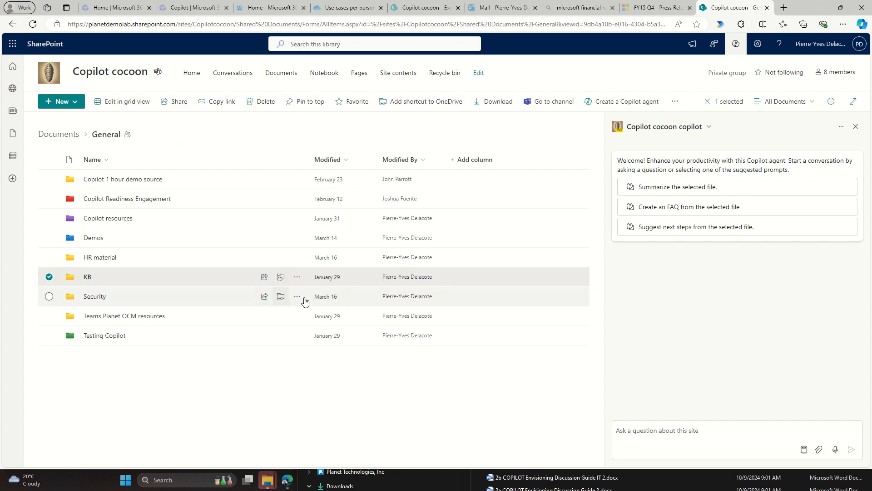
{"action": "left_click", "coordinate": [89, 278]}
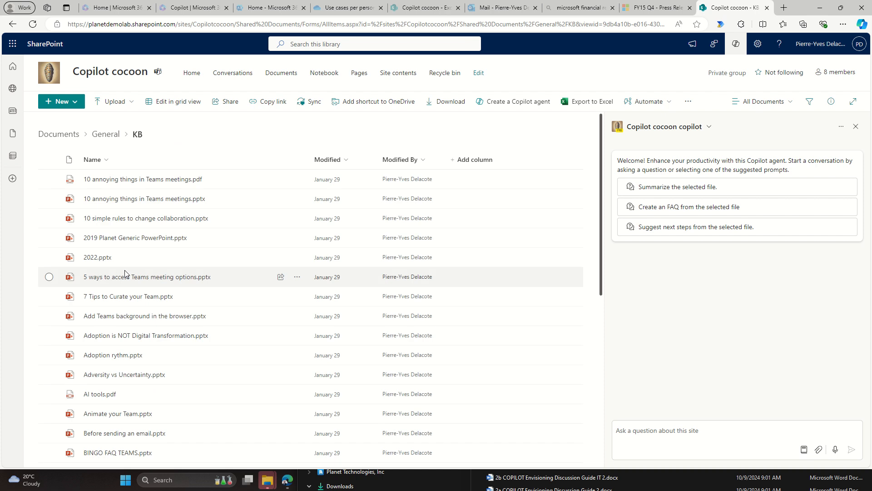
{"action": "left_click", "coordinate": [49, 179]}
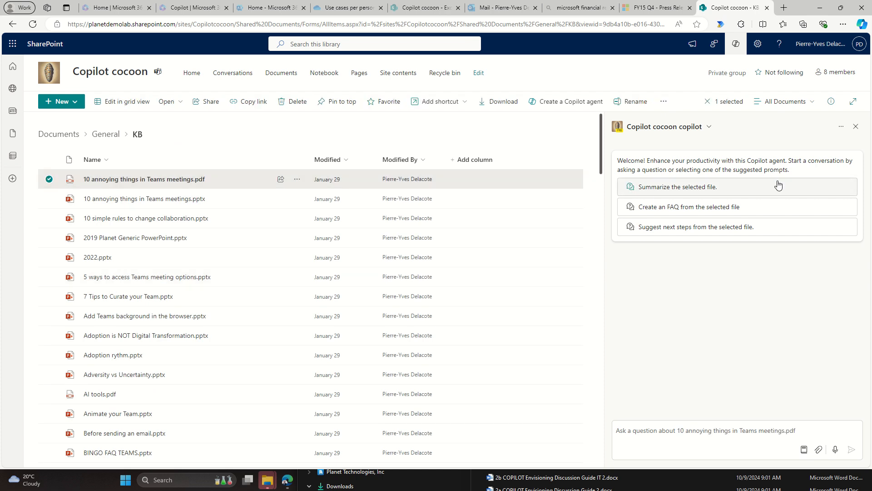
{"action": "left_click", "coordinate": [722, 187]}
{"action": "left_click", "coordinate": [851, 449]}
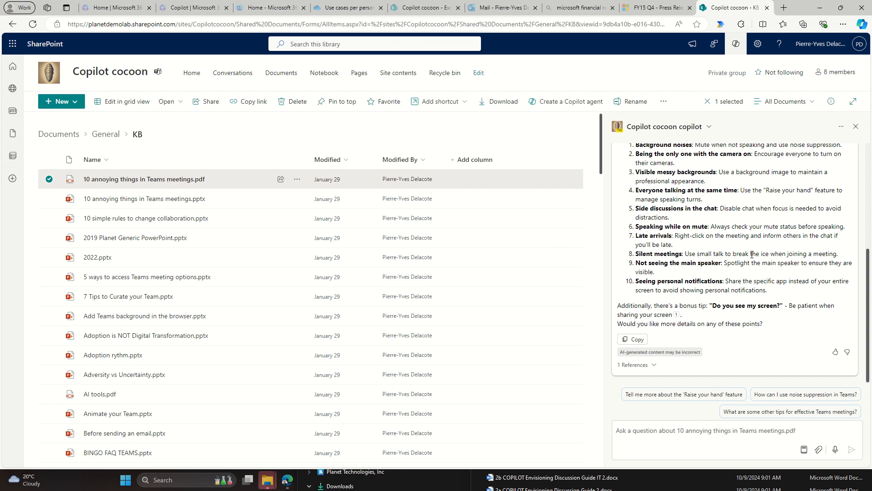
{"action": "scroll", "coordinate": [752, 255], "scroll_direction": "up", "scroll_amount": 2}
{"action": "scroll", "coordinate": [753, 259], "scroll_direction": "down", "scroll_amount": 2}
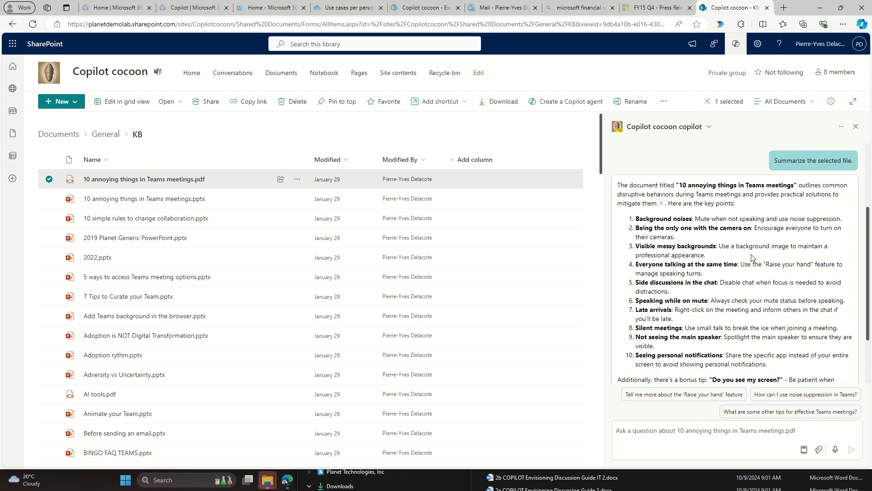
- Select only Blog post Teams to the next level for Microsoft.docx, have Copilot summarize it with the suggested prompt, and review the response
{"action": "left_click", "coordinate": [49, 180]}
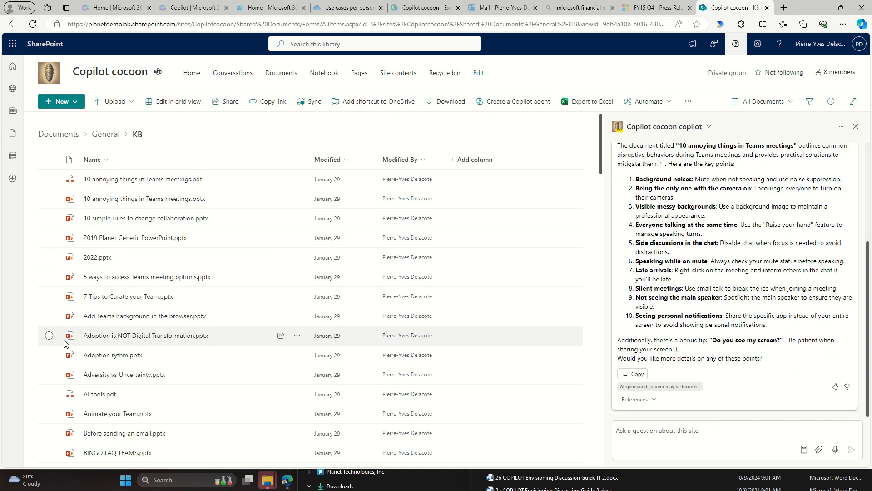
{"action": "scroll", "coordinate": [59, 341], "scroll_direction": "down", "scroll_amount": 2}
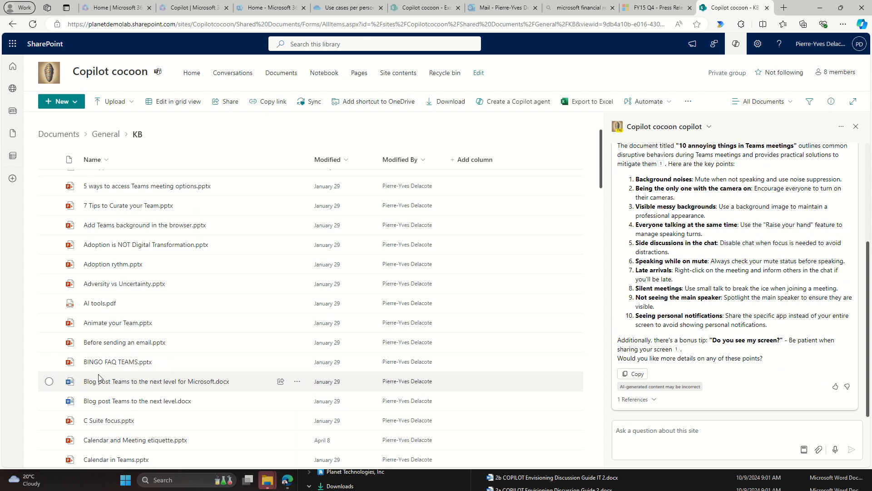
{"action": "left_click", "coordinate": [49, 382]}
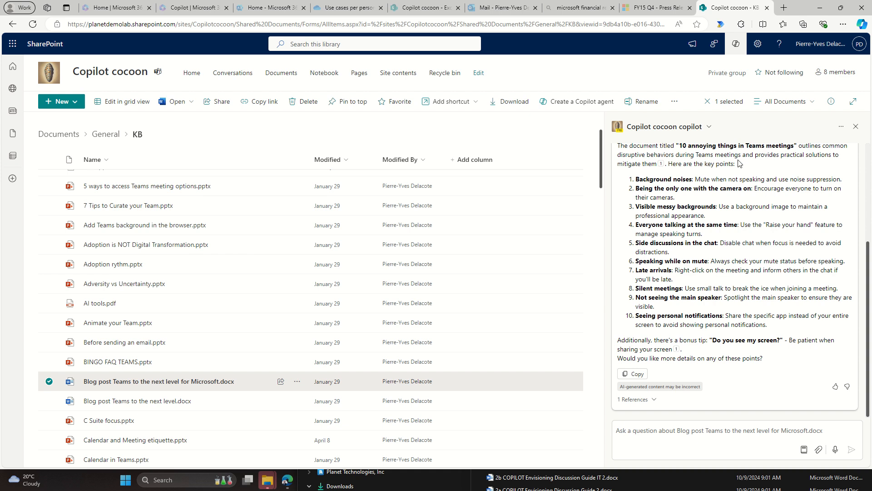
{"action": "scroll", "coordinate": [749, 240], "scroll_direction": "up", "scroll_amount": 3}
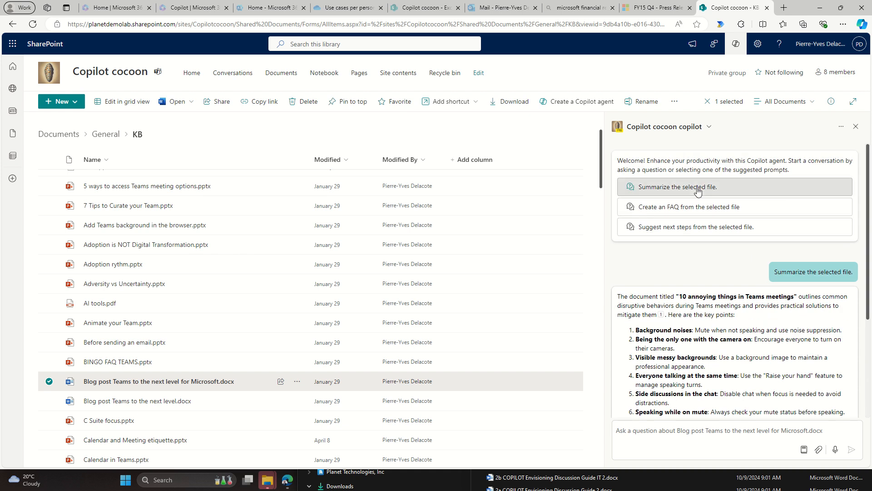
{"action": "left_click", "coordinate": [677, 186]}
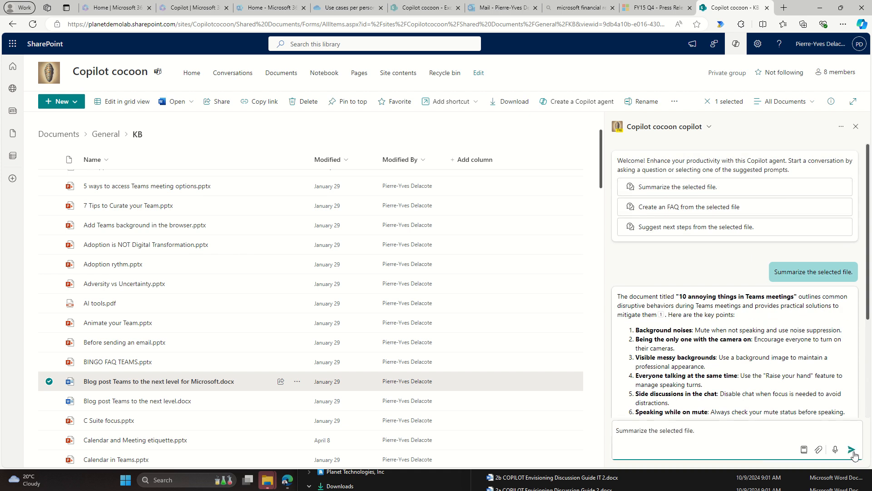
{"action": "left_click", "coordinate": [852, 450]}
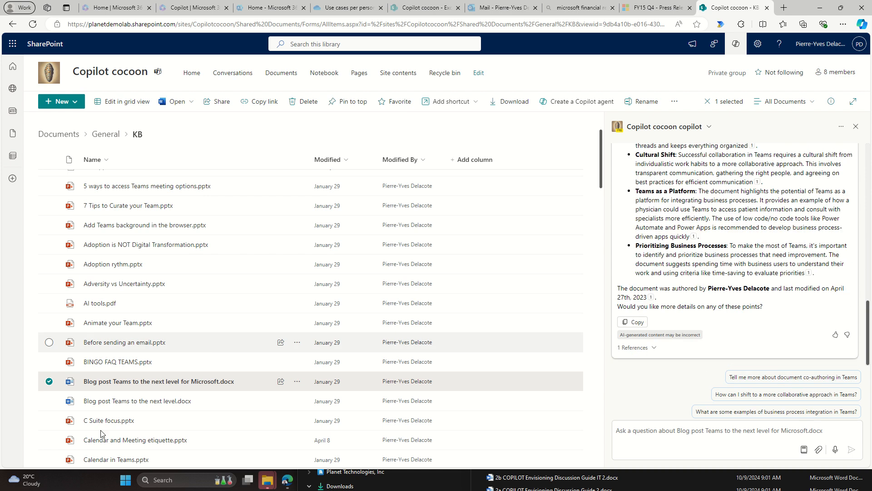
{"action": "scroll", "coordinate": [723, 268], "scroll_direction": "up", "scroll_amount": 3}
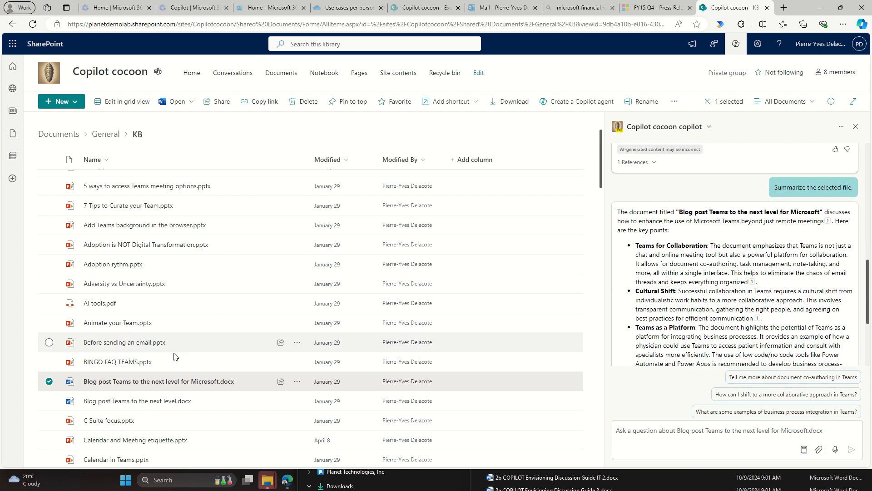
{"action": "scroll", "coordinate": [753, 308], "scroll_direction": "down", "scroll_amount": 2}
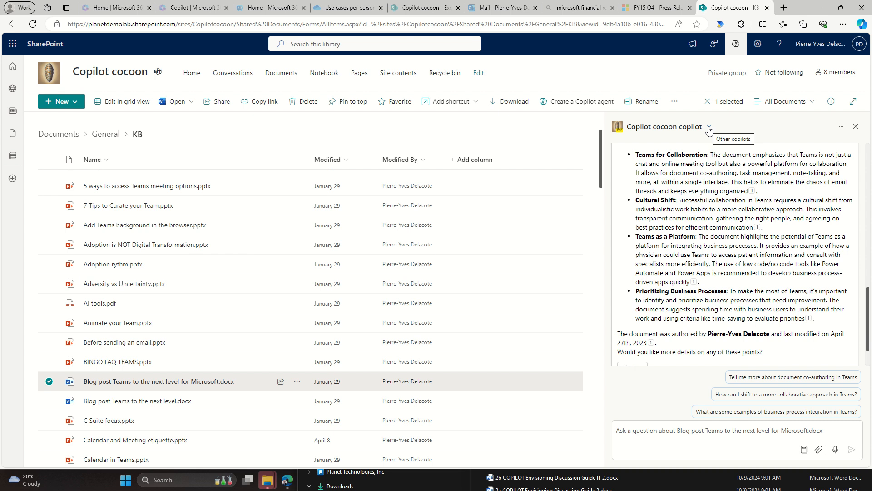
{"action": "mouse_move", "coordinate": [419, 4]}
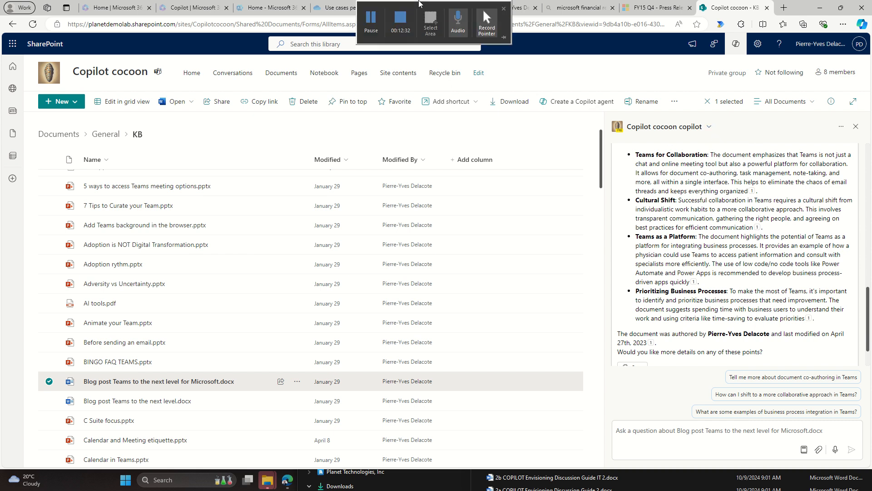